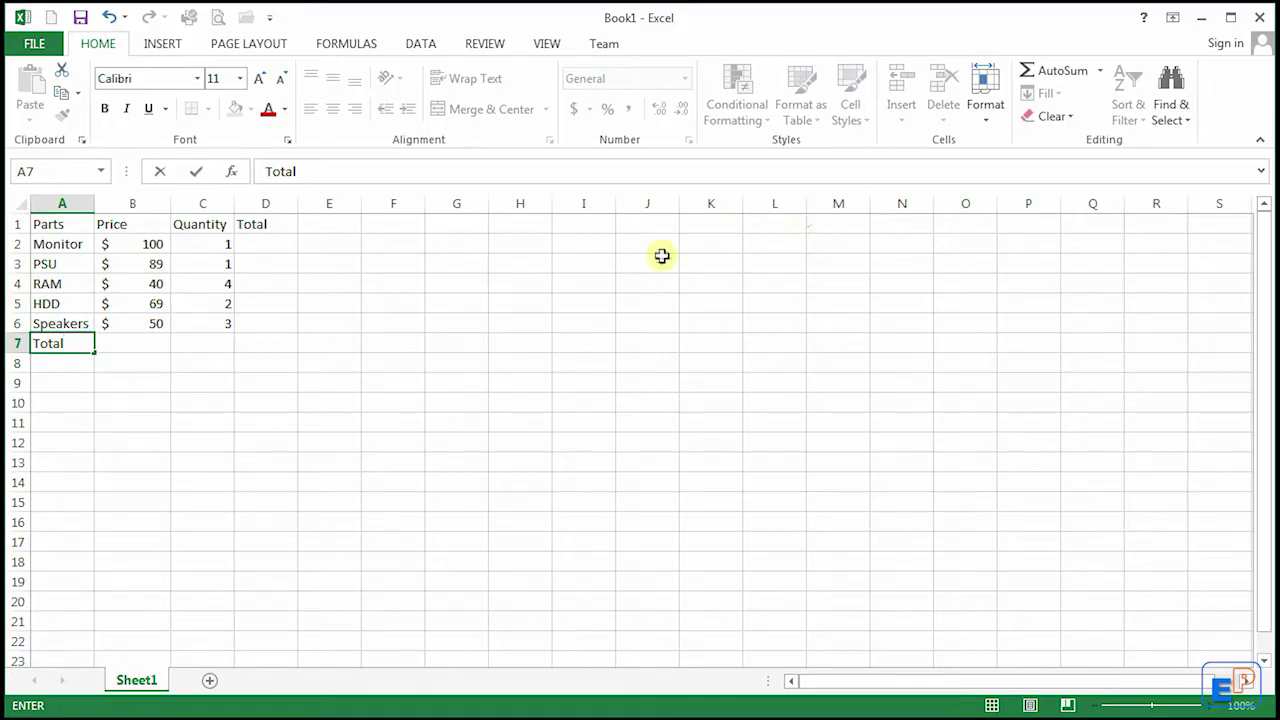
- Select the parts table range A1:D7
drag(63, 226, 262, 348)
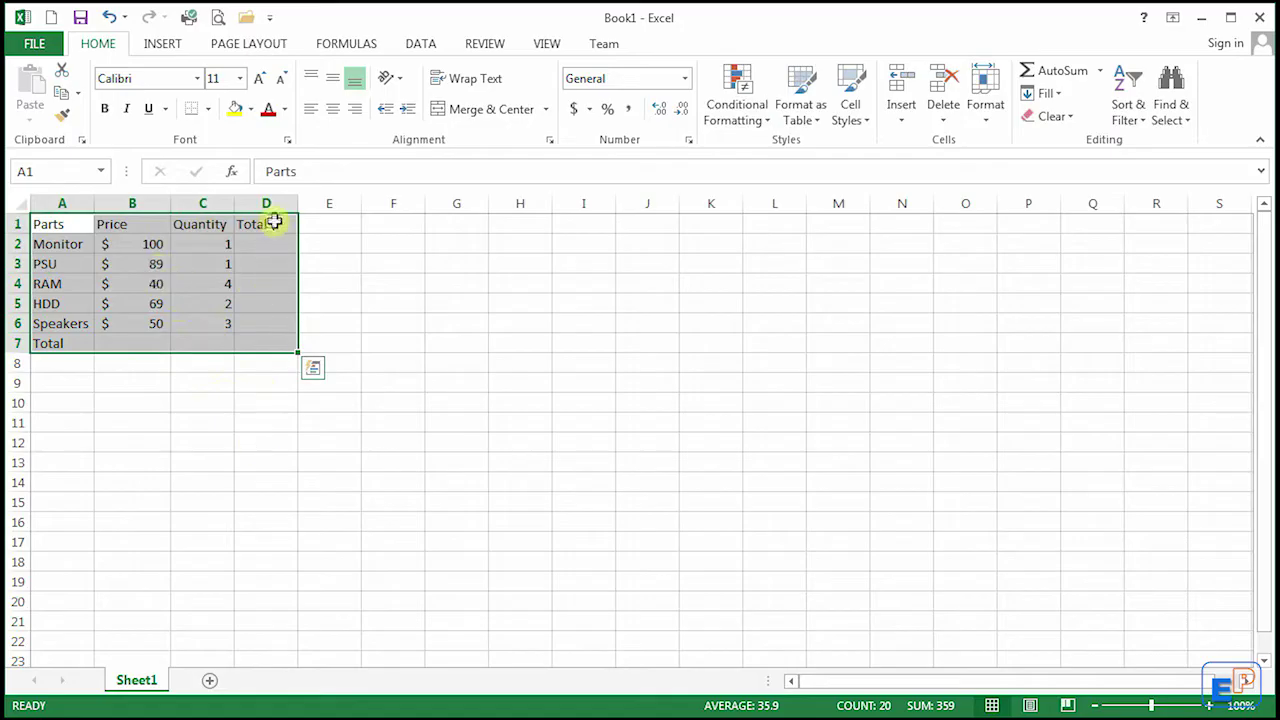
click(275, 224)
drag(275, 224, 270, 322)
drag(49, 340, 127, 336)
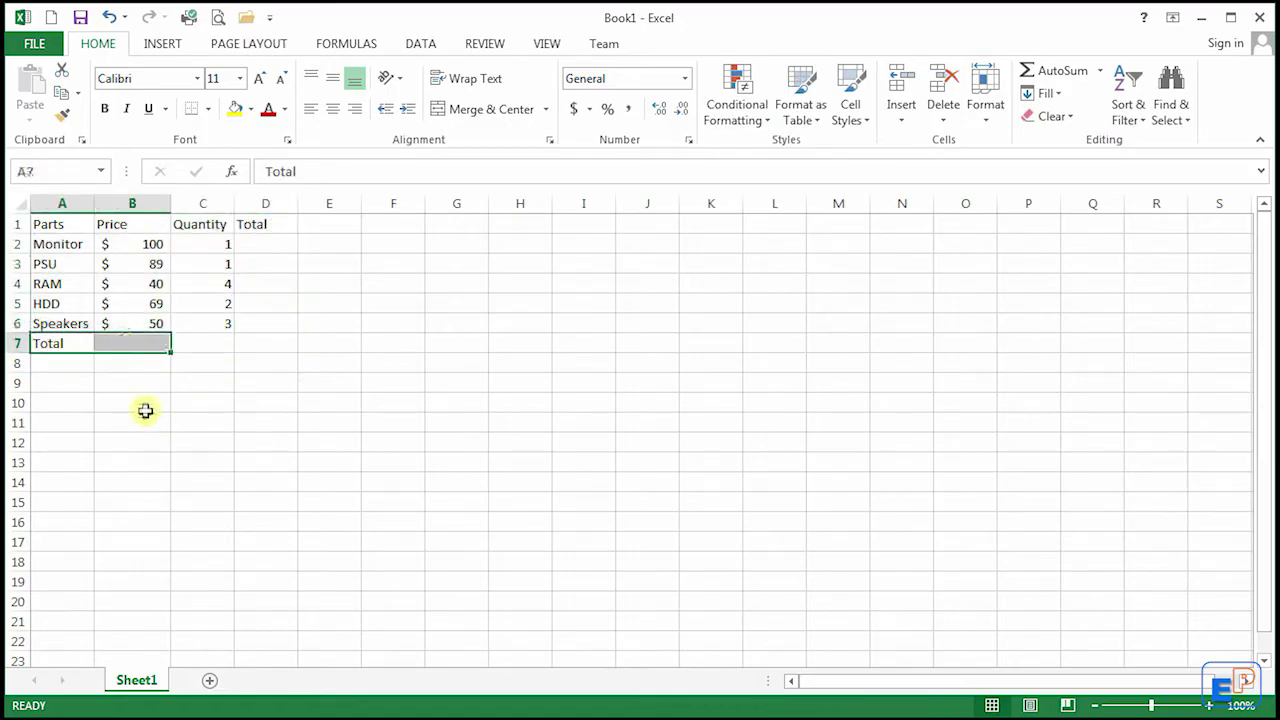
click(140, 420)
click(132, 343)
drag(152, 244, 150, 325)
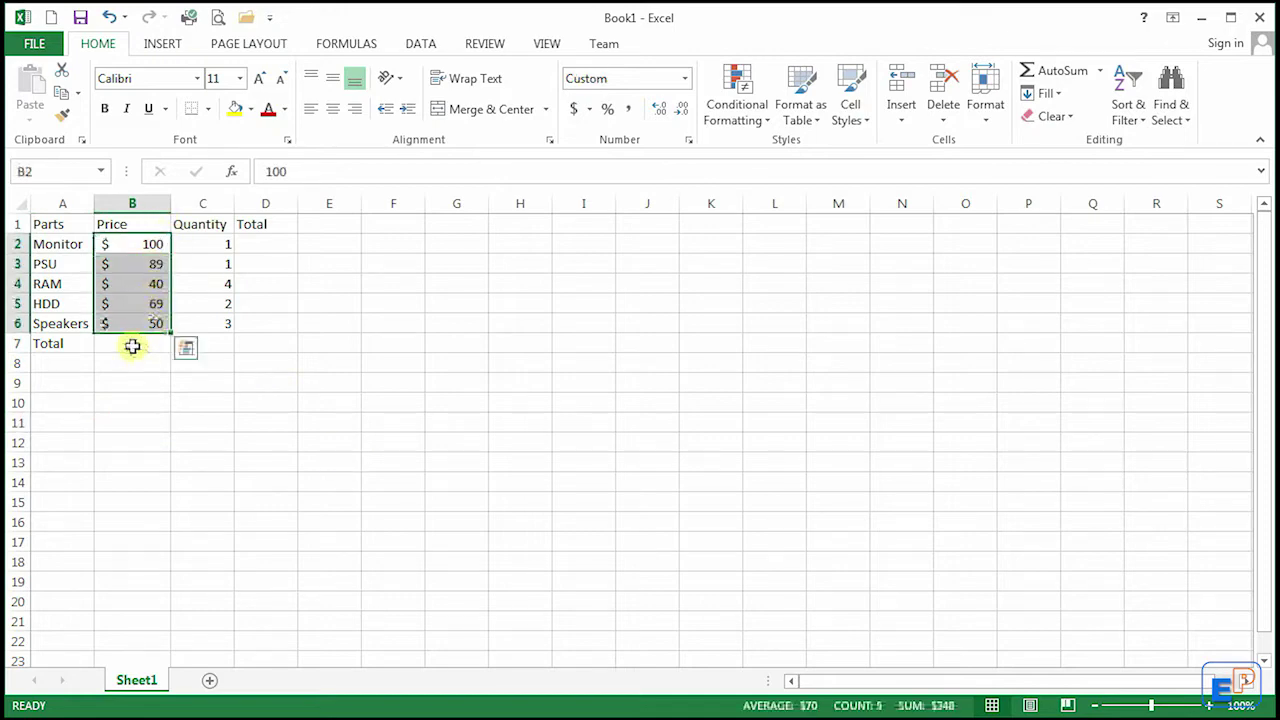
click(126, 360)
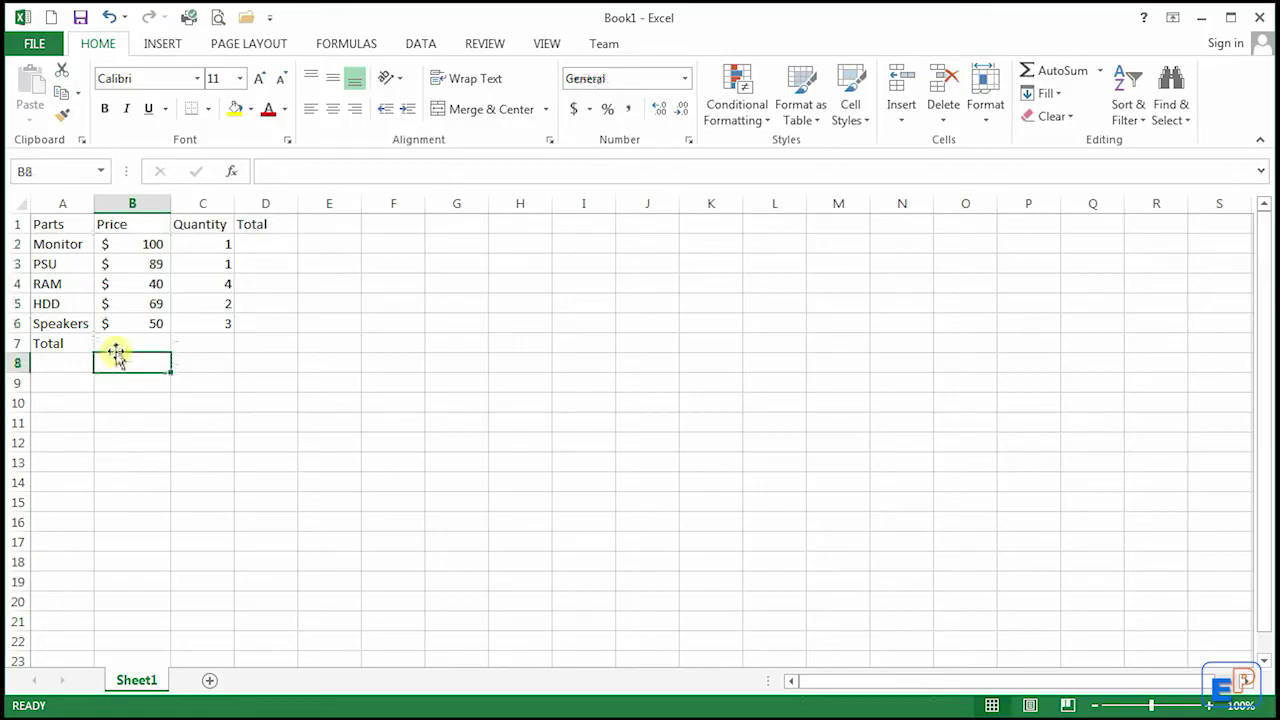
click(116, 346)
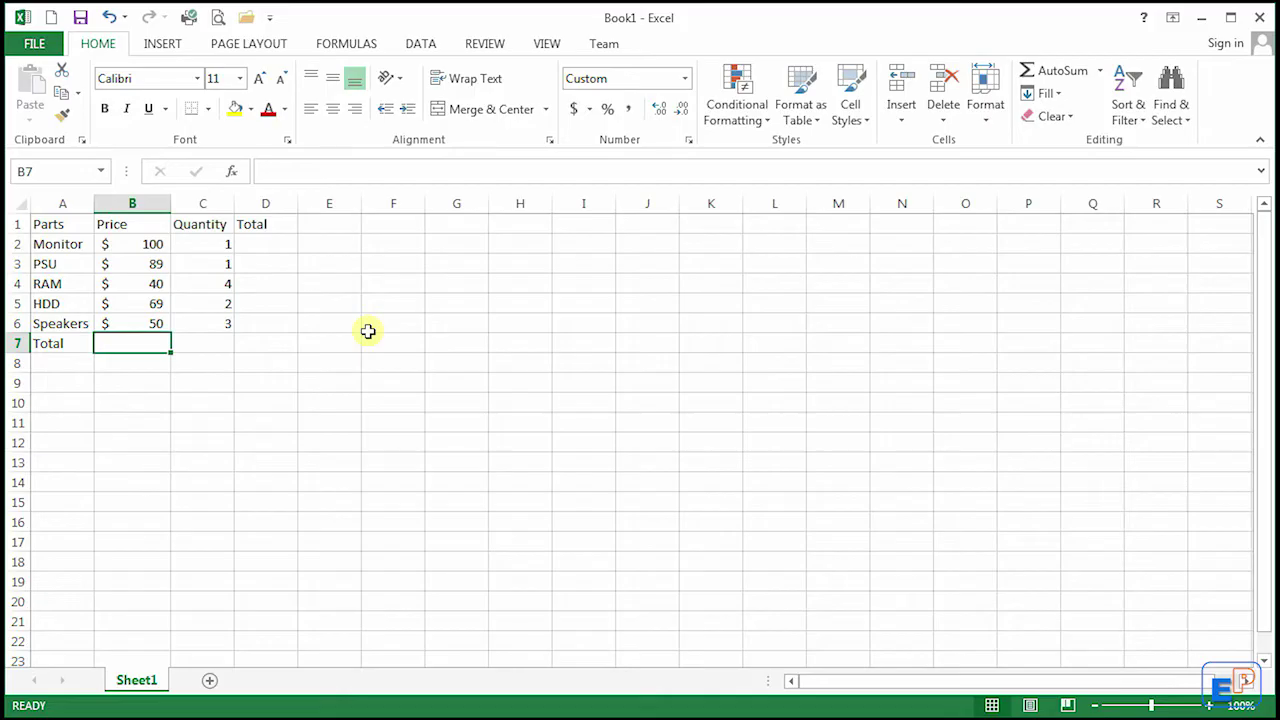
- Build =B2+B3+B4+B5+B6 in B7 from the five price cells, totaling $348
text(=)
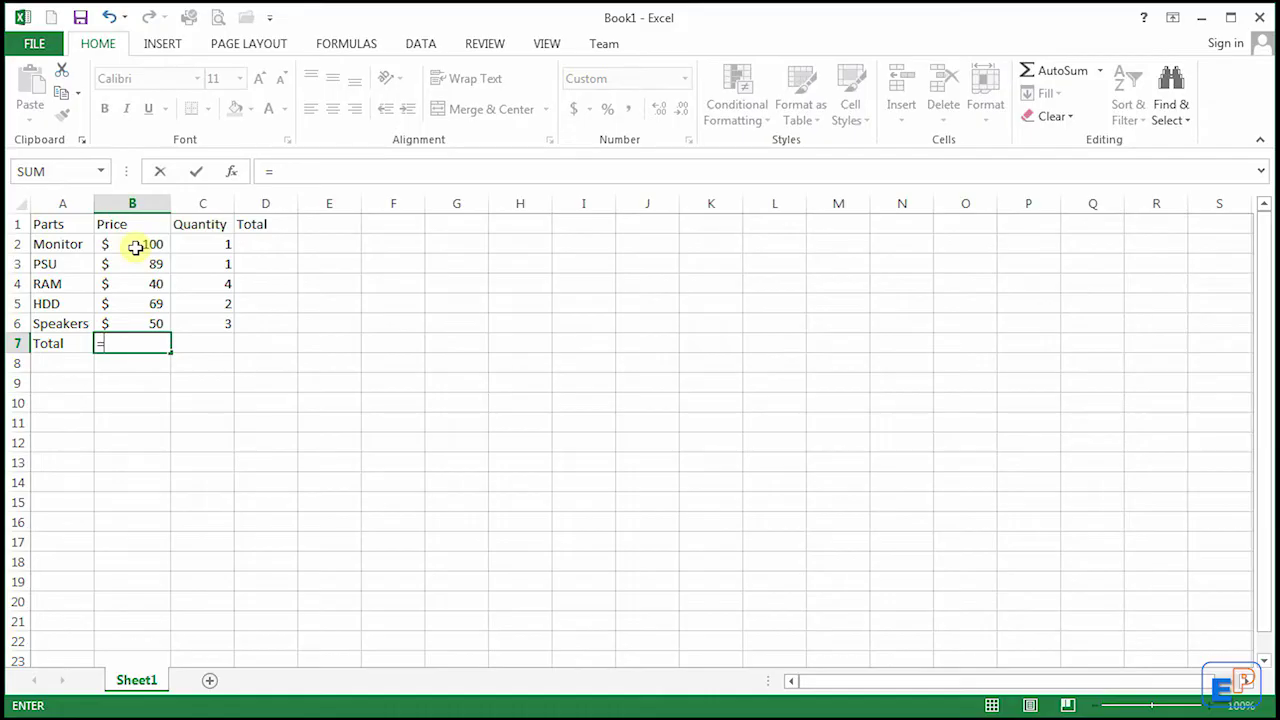
click(135, 247)
text(+)
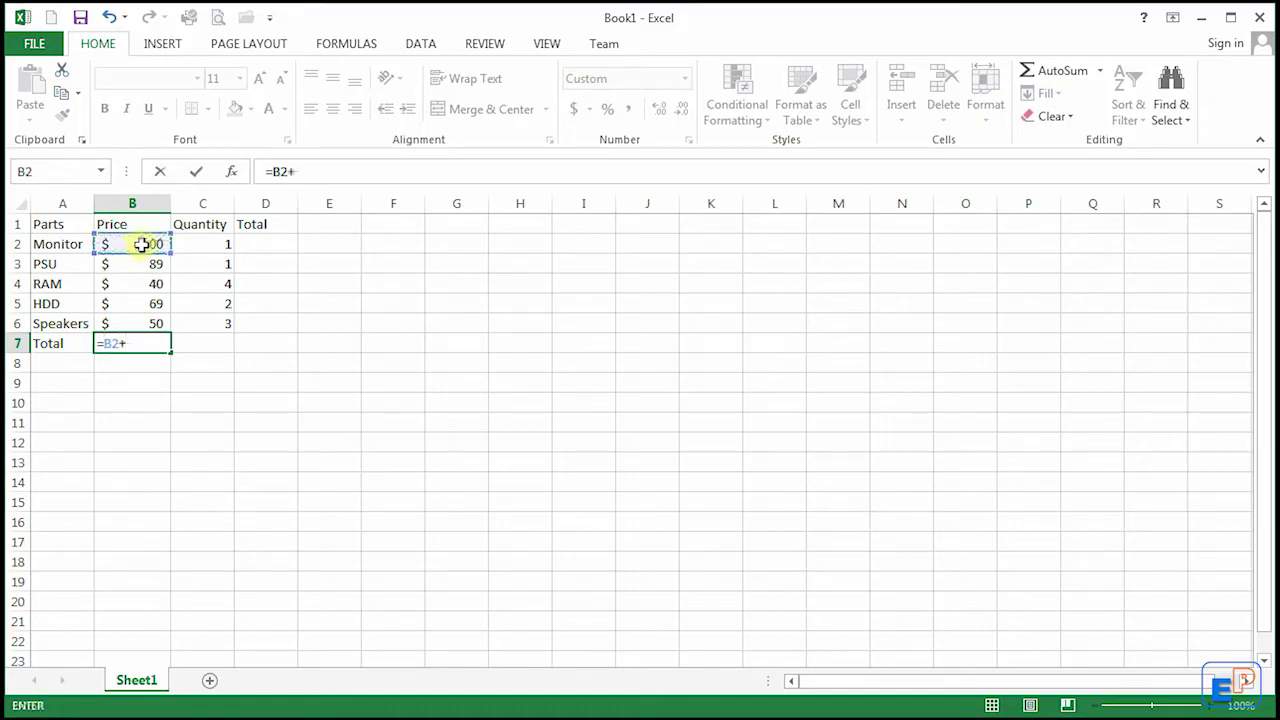
click(151, 262)
text(+)
click(131, 280)
text(+)
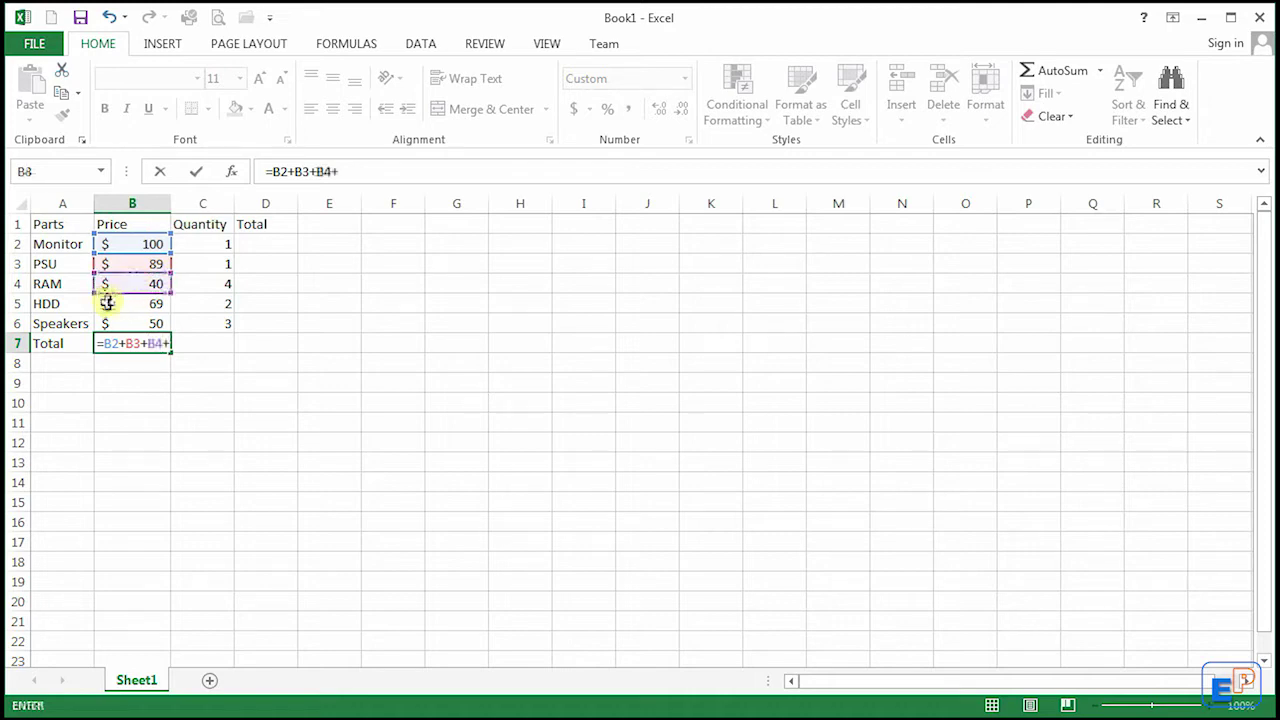
click(110, 303)
text(+)
click(147, 323)
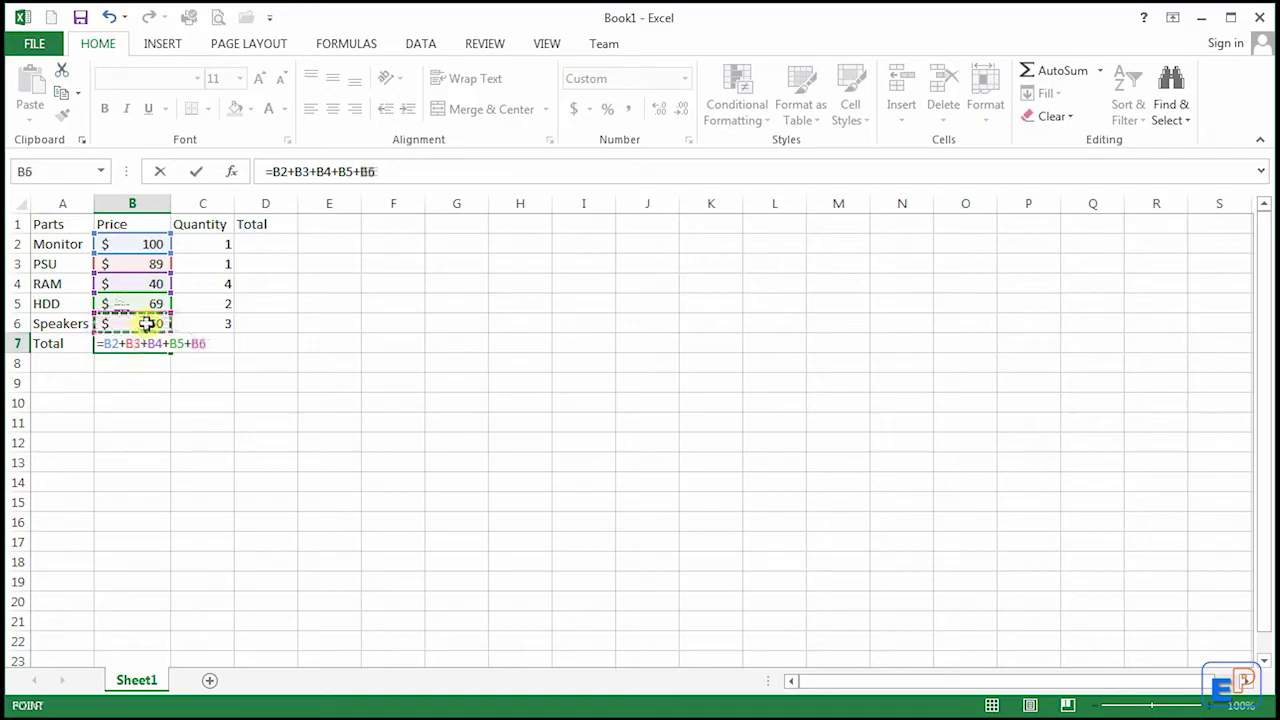
key(Return)
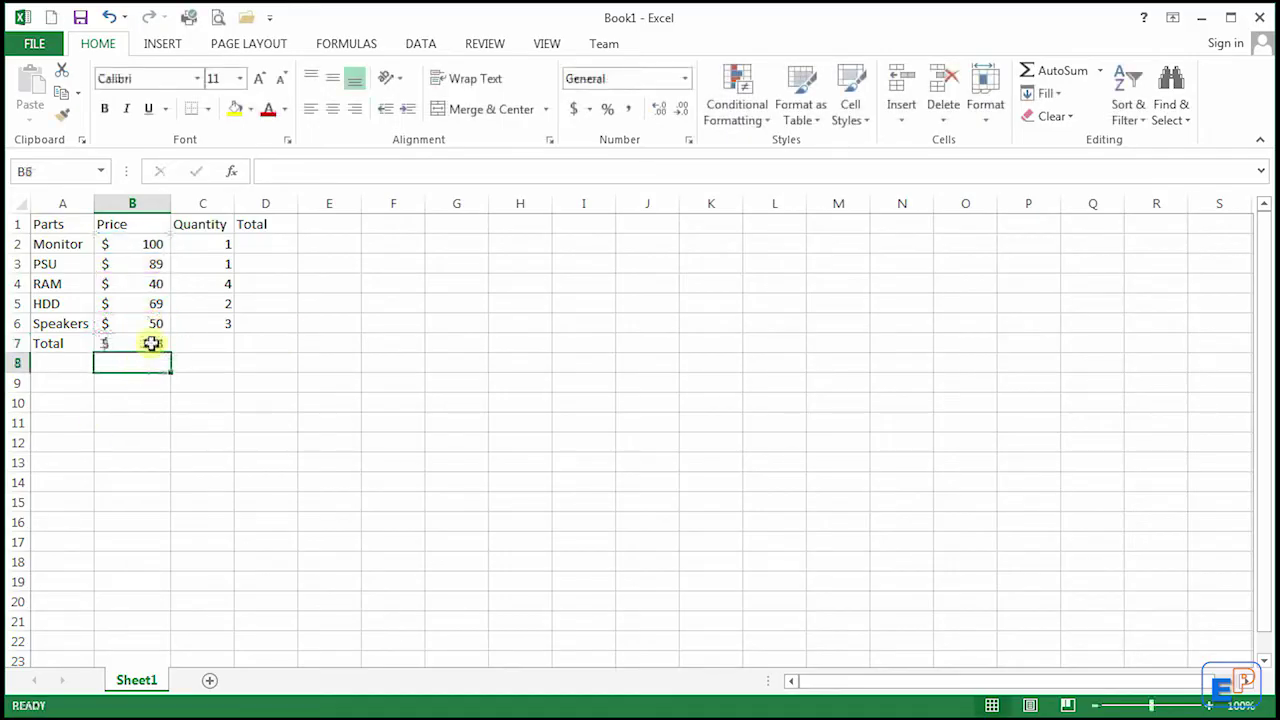
click(151, 343)
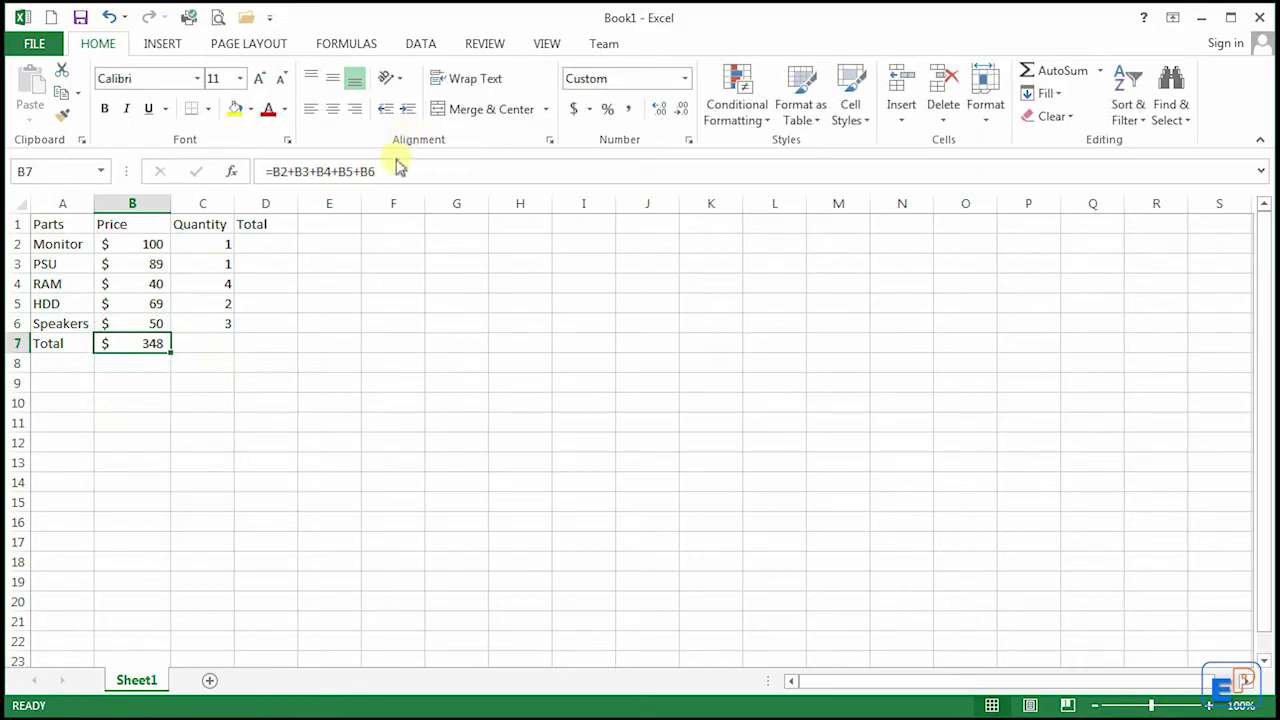
drag(386, 170, 218, 172)
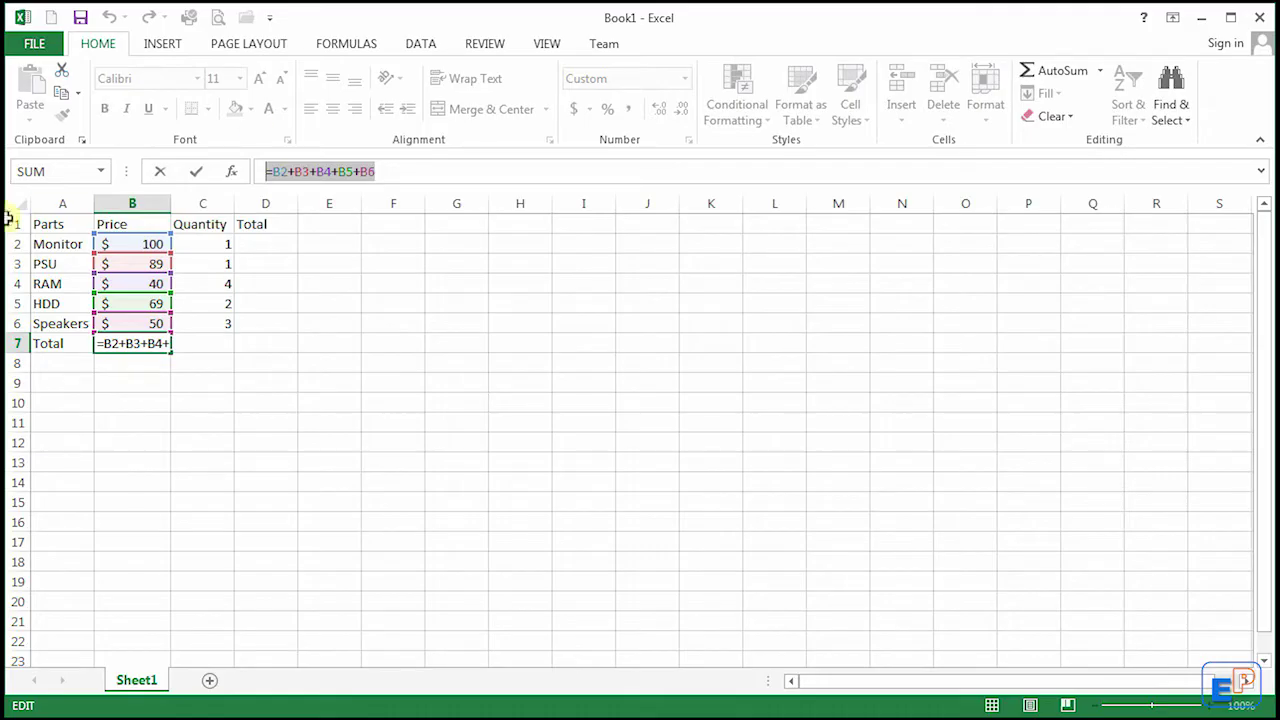
- Delete the addition formula from B7, leaving it empty
click(140, 343)
drag(383, 170, 262, 171)
key(Delete)
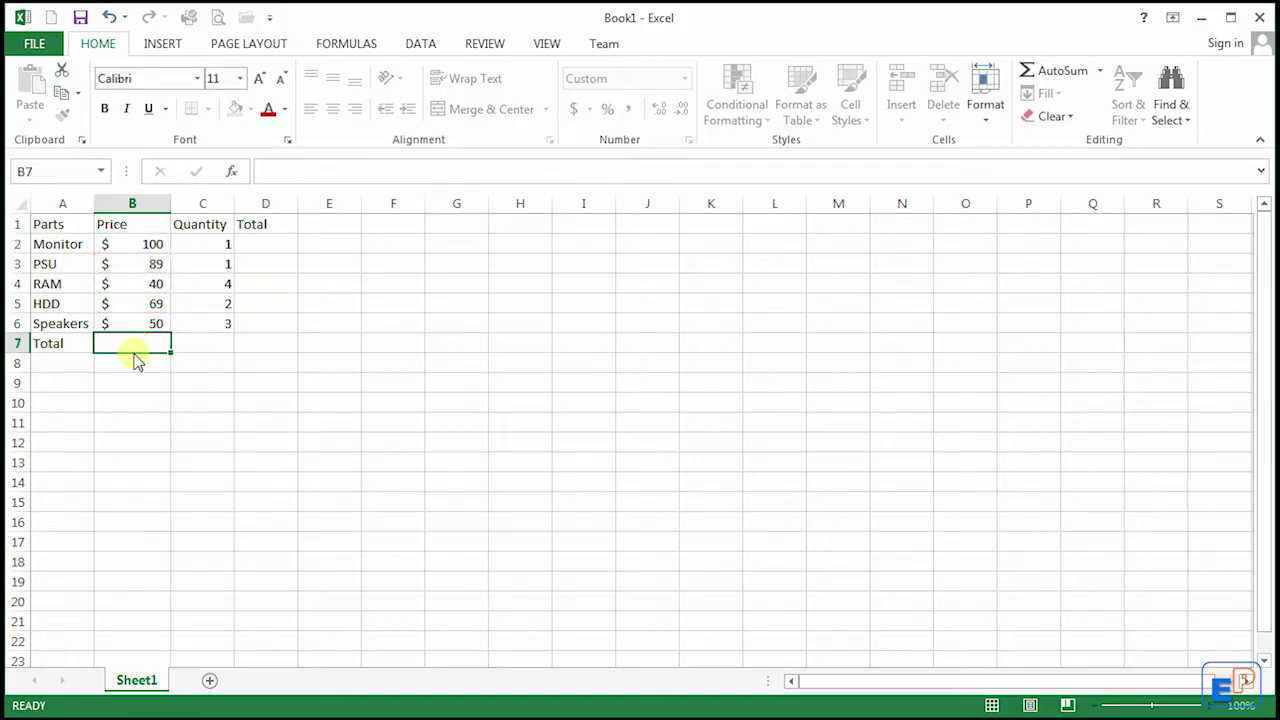
key(Escape)
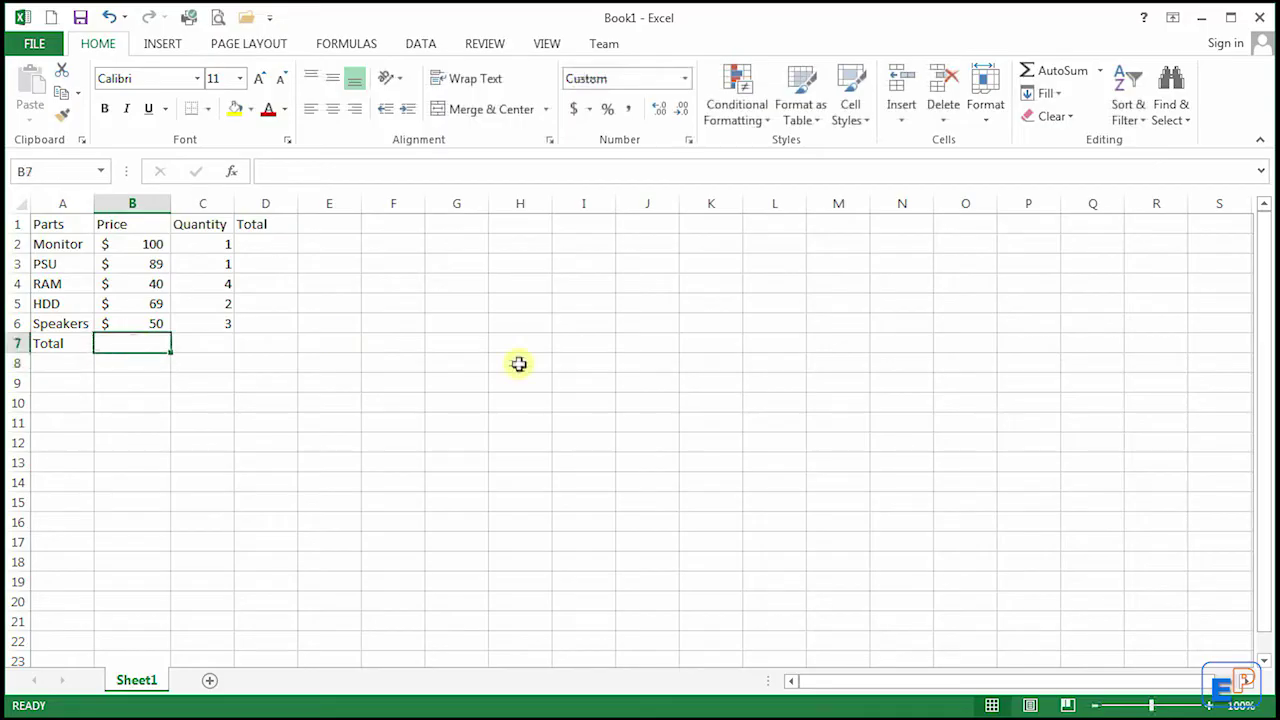
- Type =SUM(B2:B6) into B7, still giving $348
text(=)
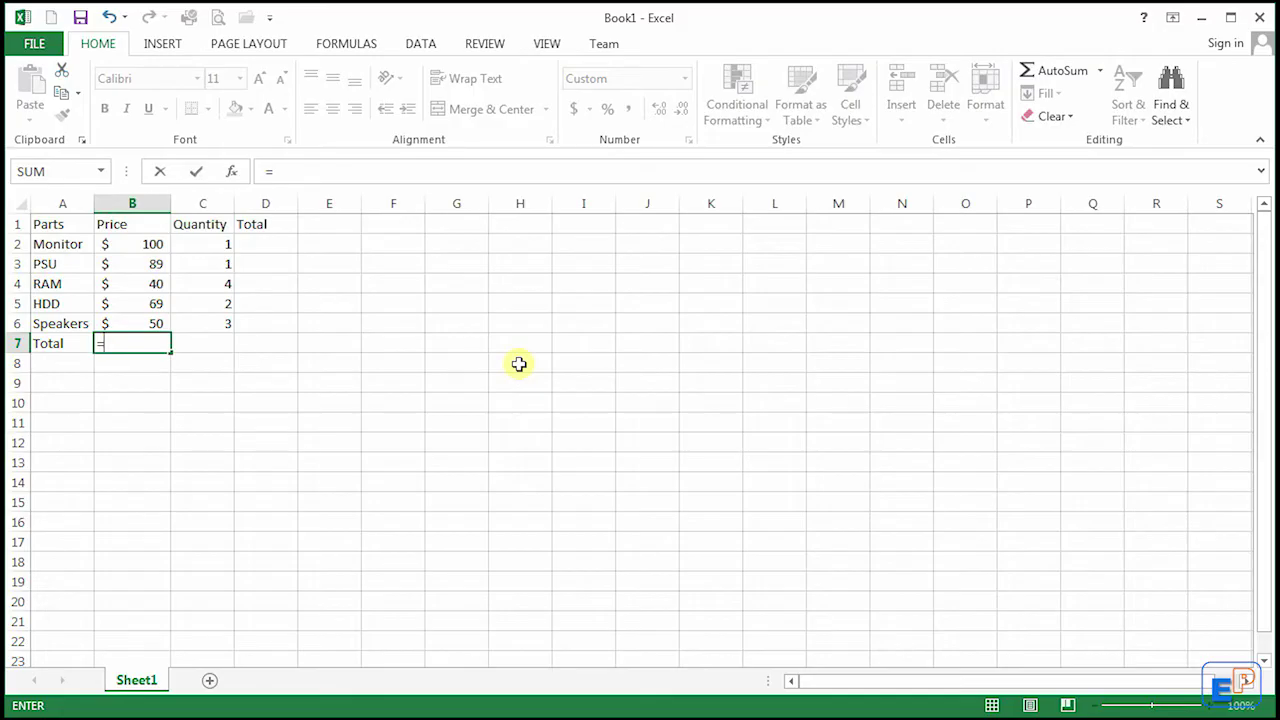
text(SUM)
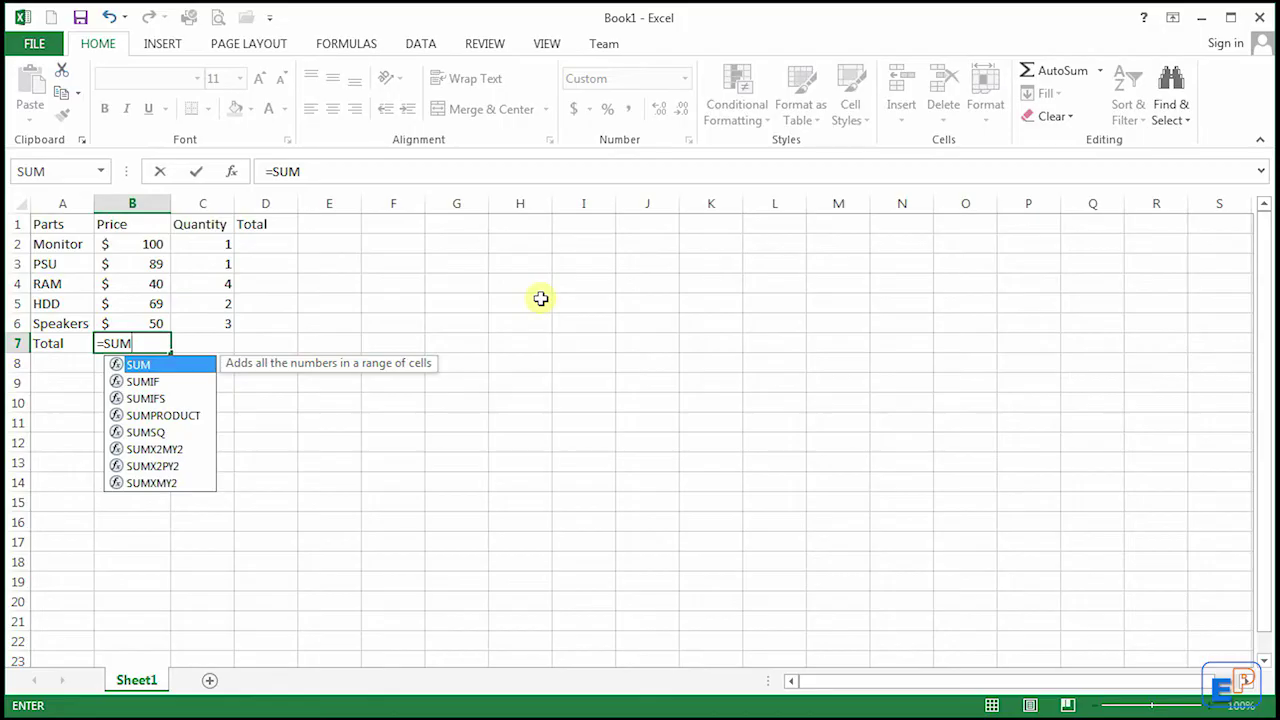
text(()
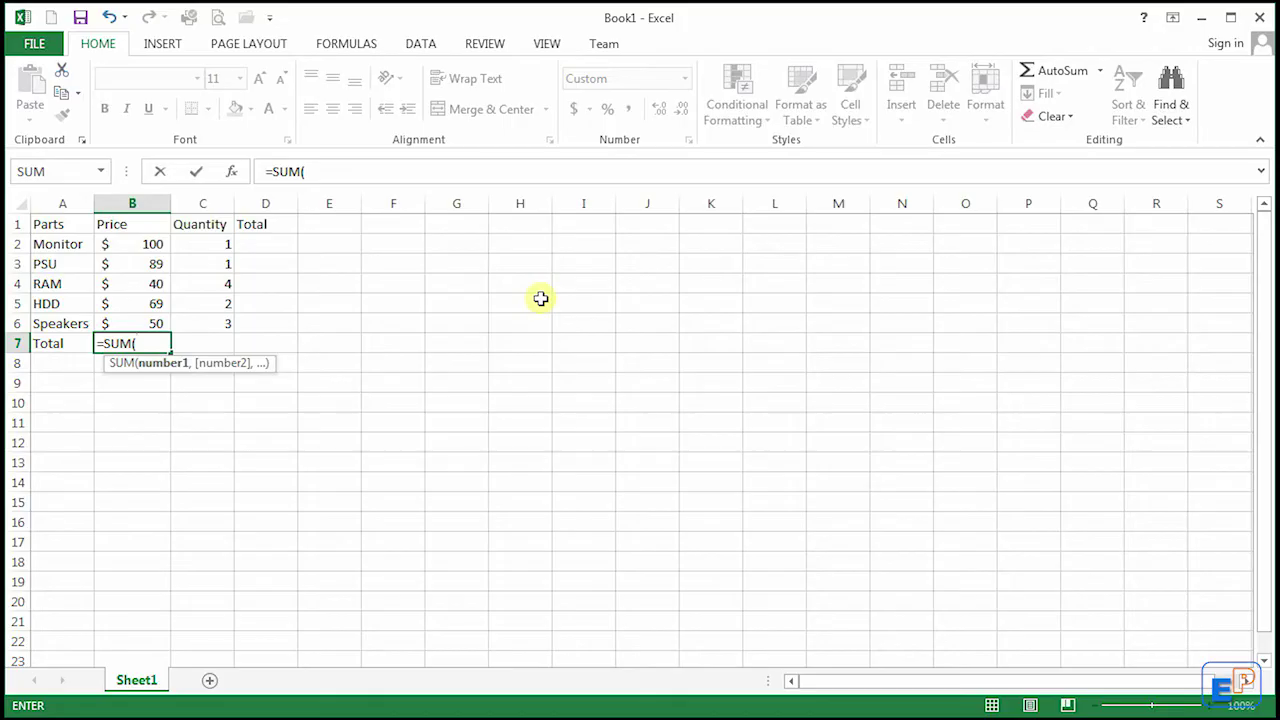
text(B2:)
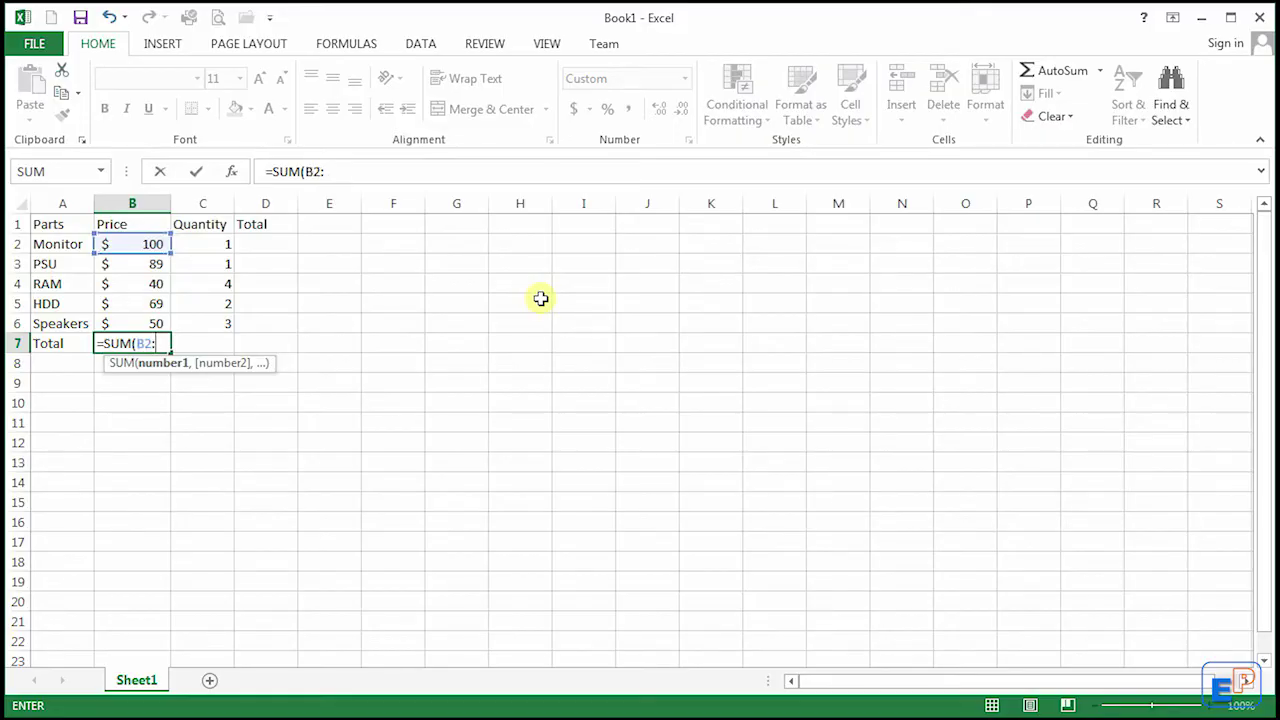
text(B6)
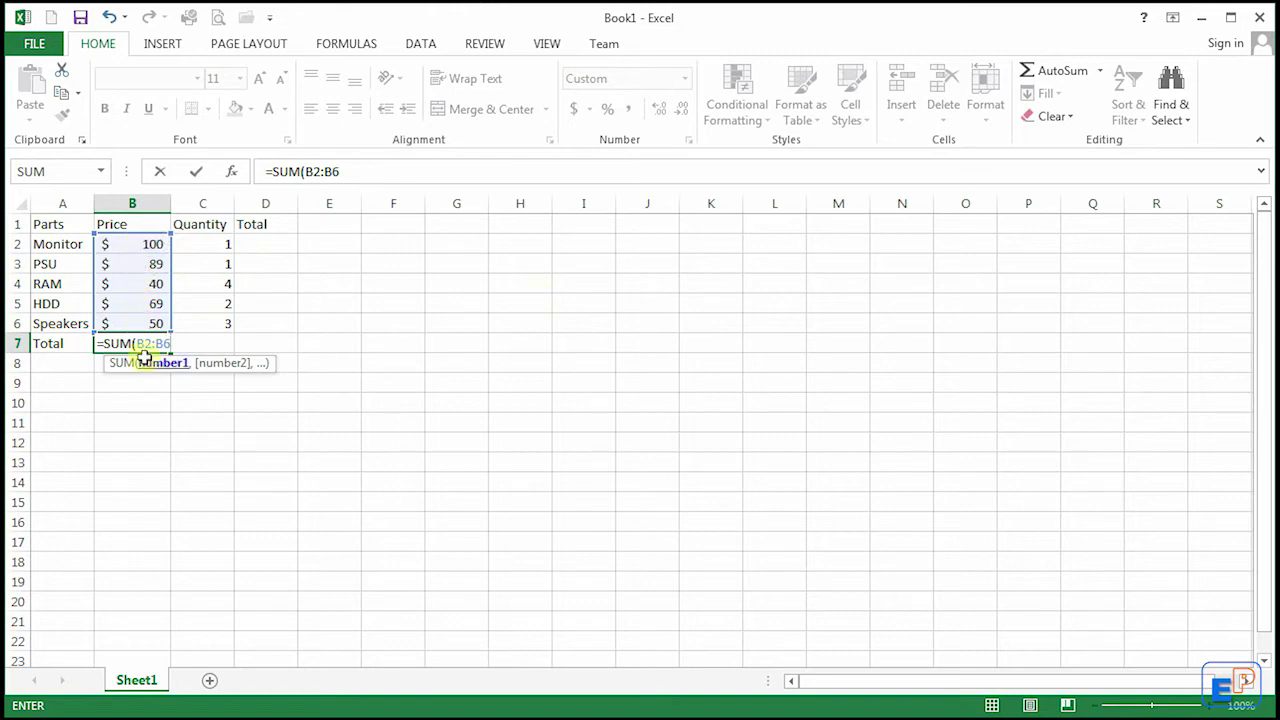
text())
key(Return)
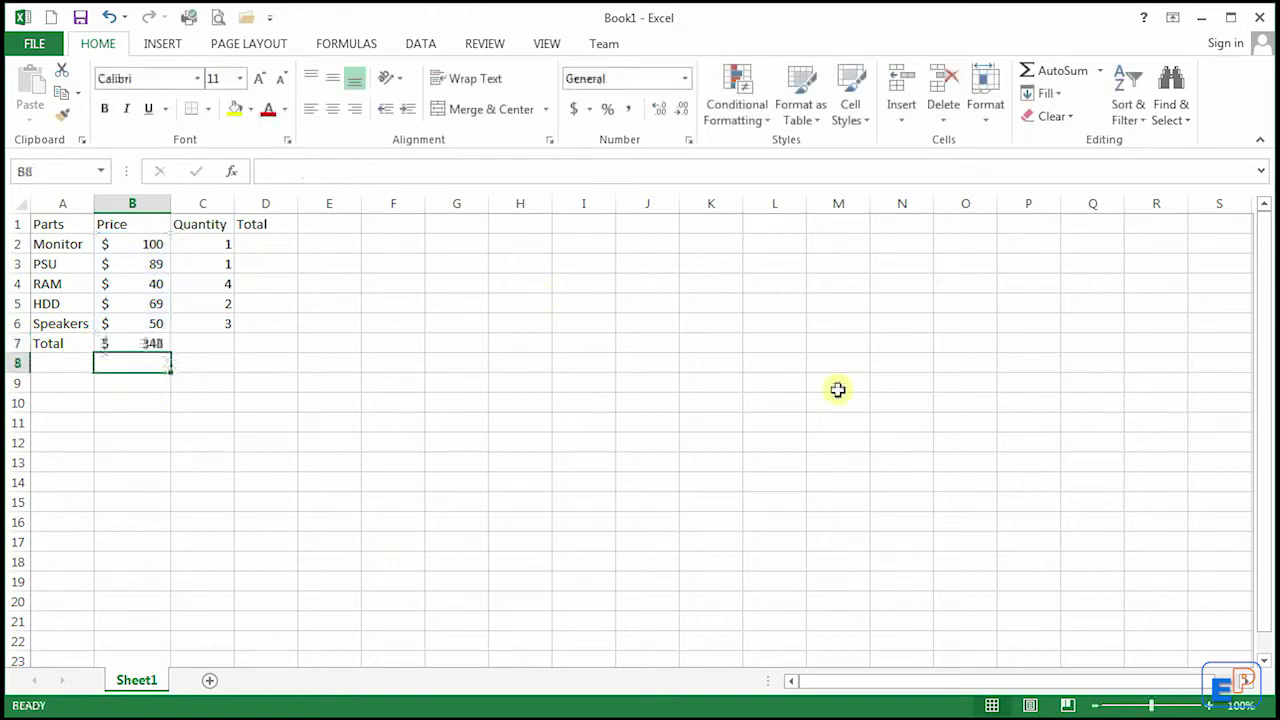
click(163, 344)
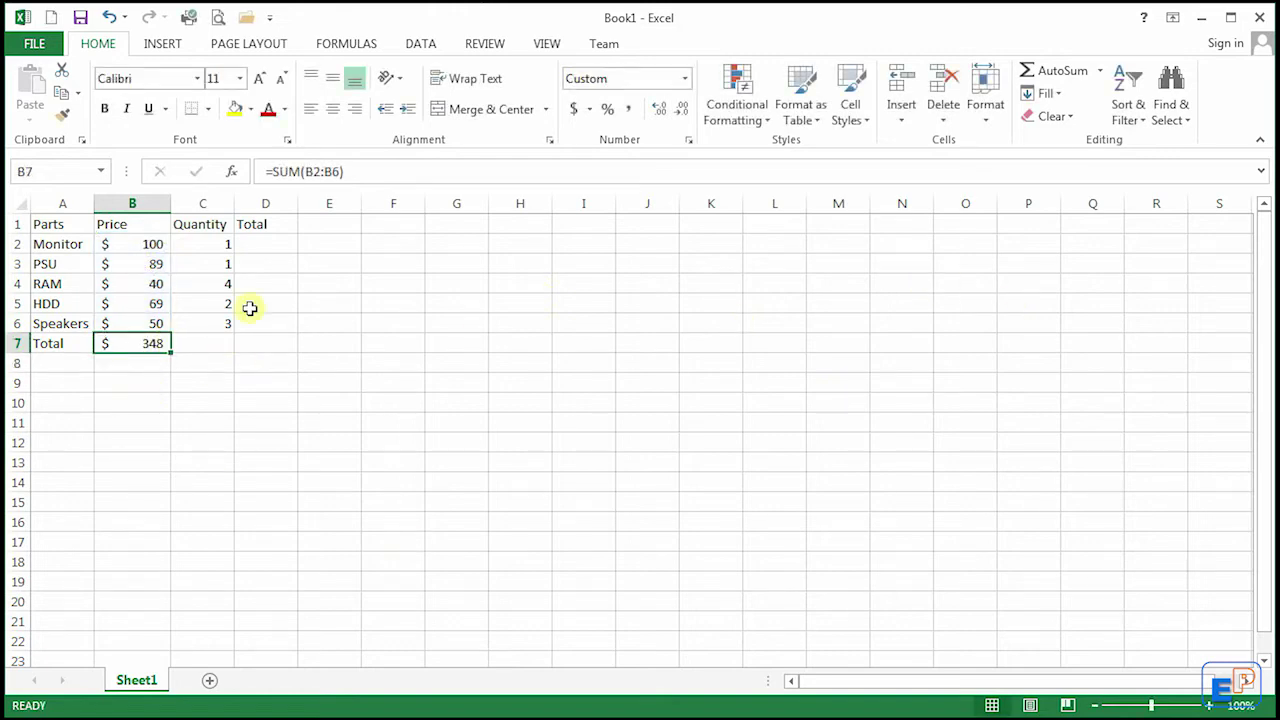
- Erase the typed SUM formula from B7
click(370, 171)
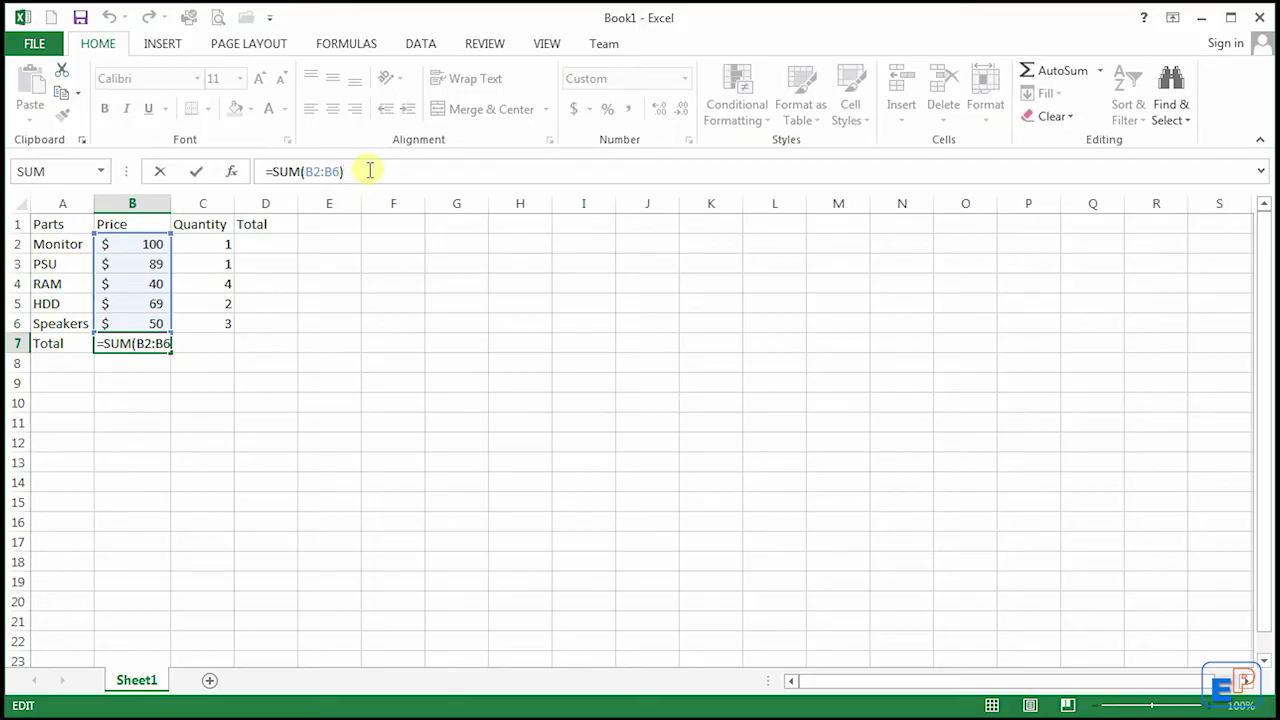
drag(357, 170, 11, 171)
key(BackSpace)
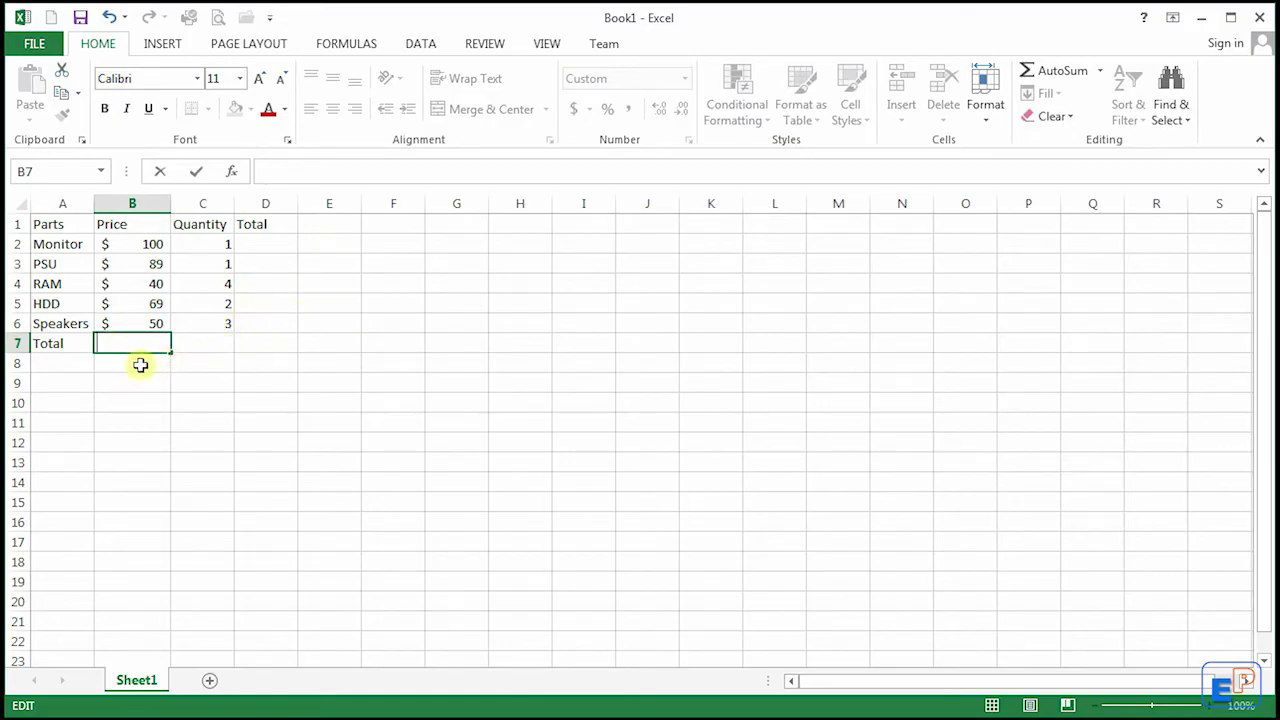
key(Escape)
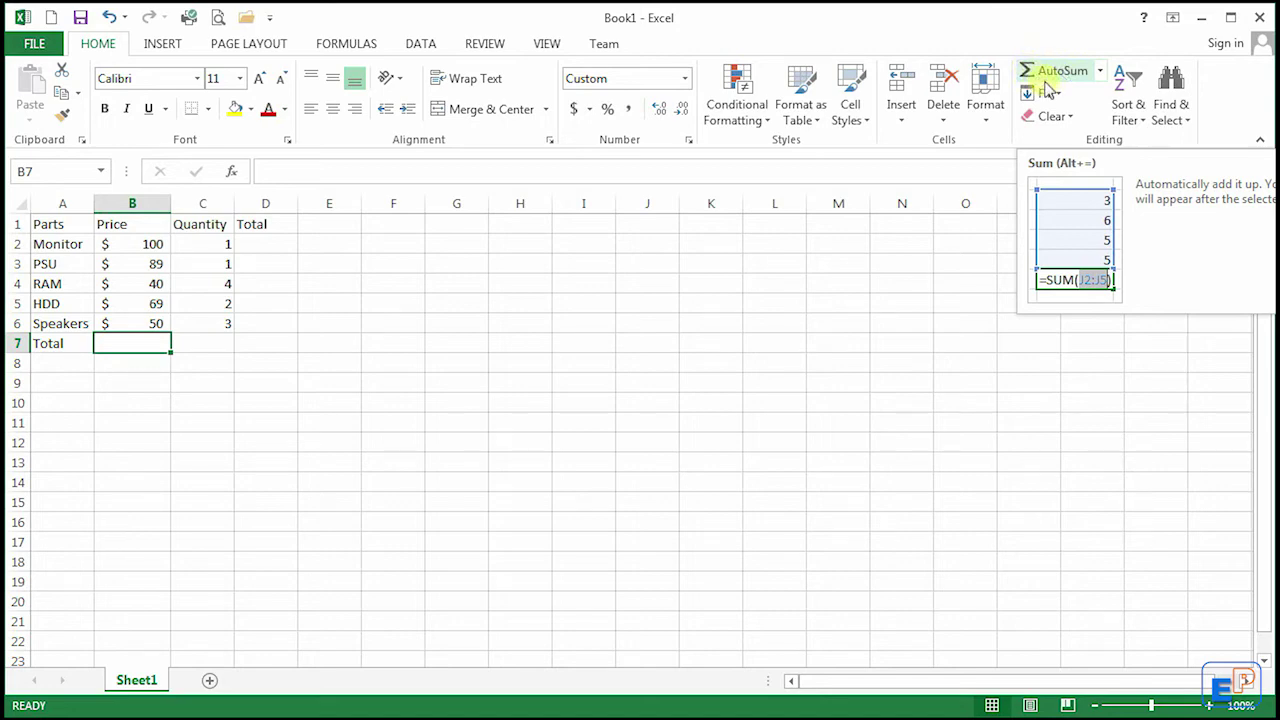
- Use AutoSum to put =SUM(B2:B6) in B7, totaling $348
click(1047, 78)
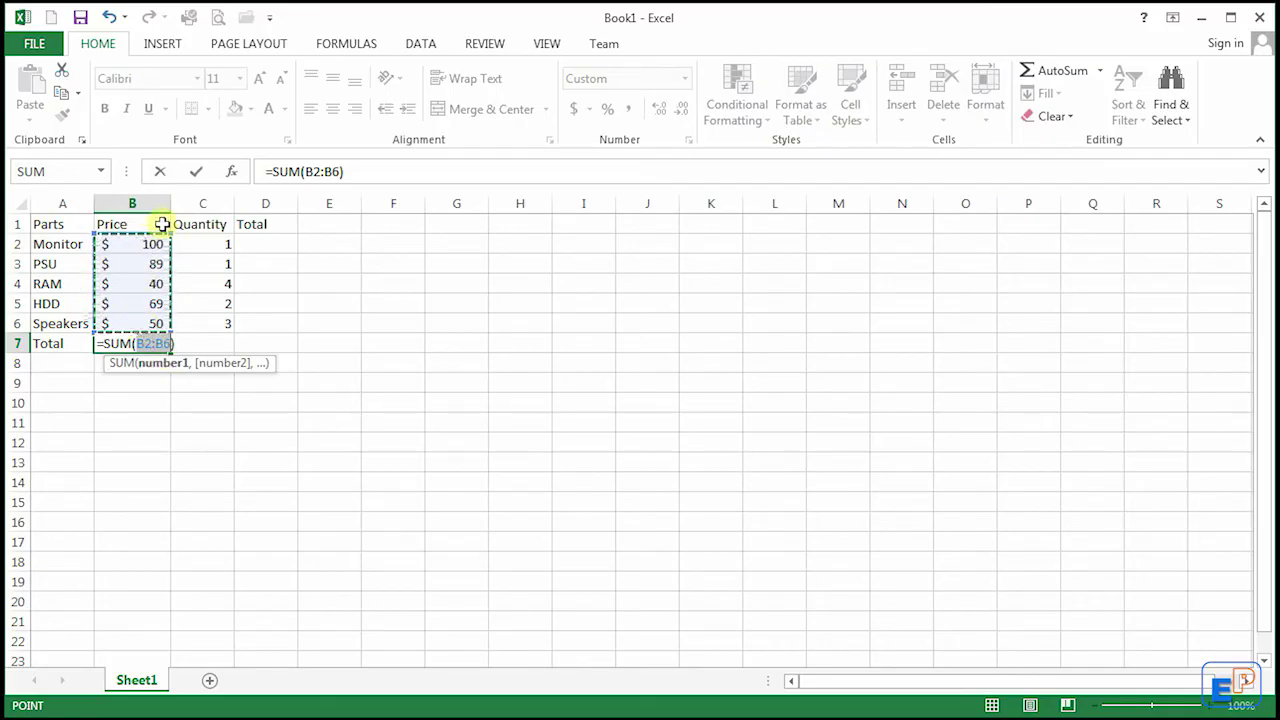
key(Return)
click(117, 348)
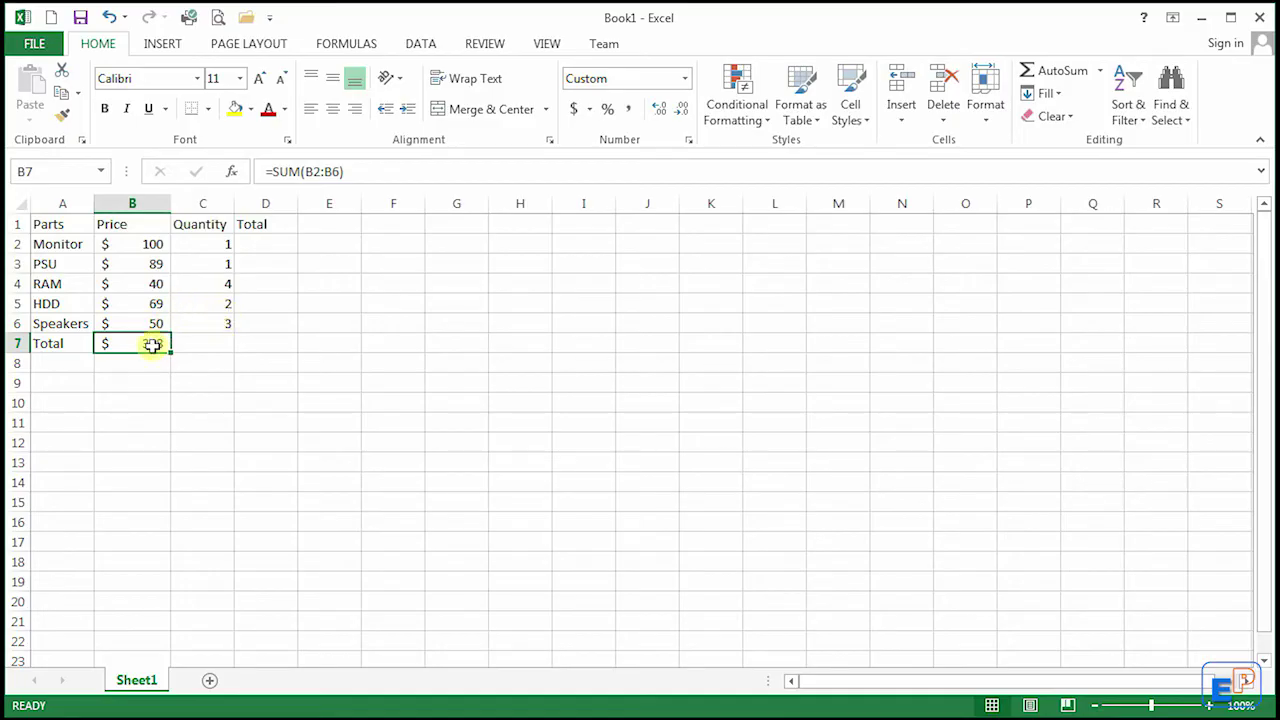
- Clear B7 and re-insert an AutoSum over the prices above it
key(Delete)
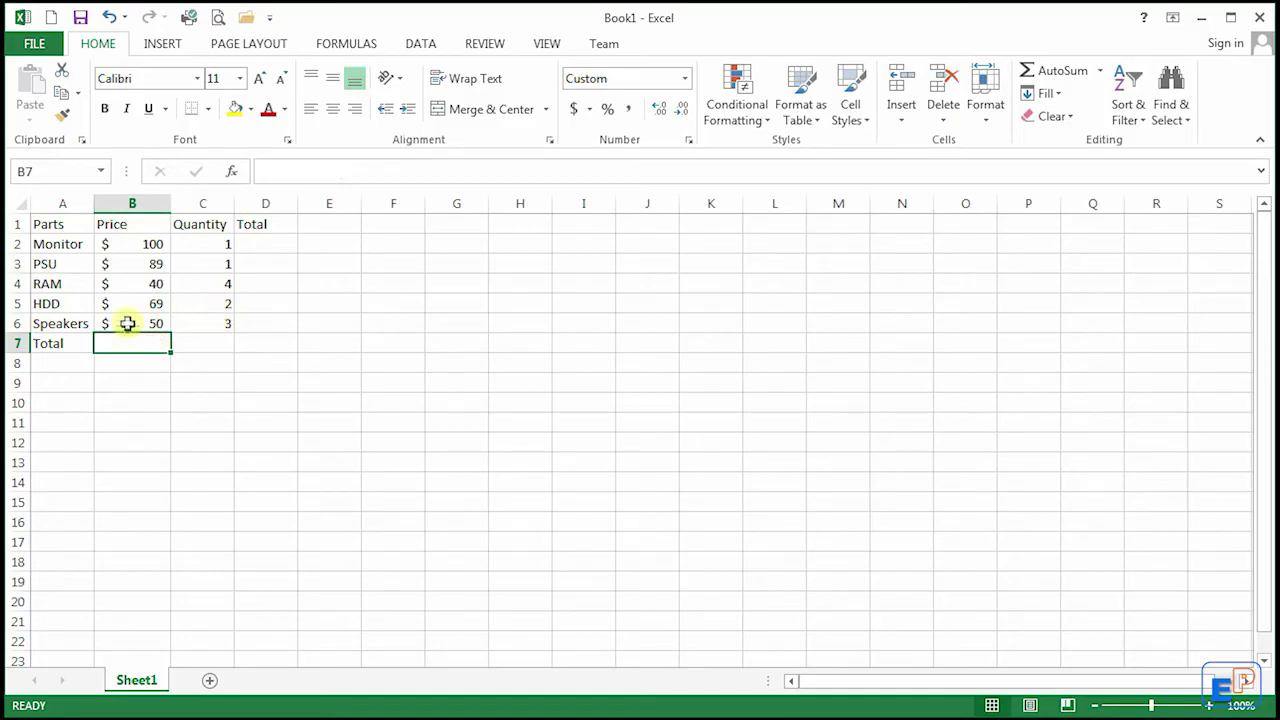
click(137, 278)
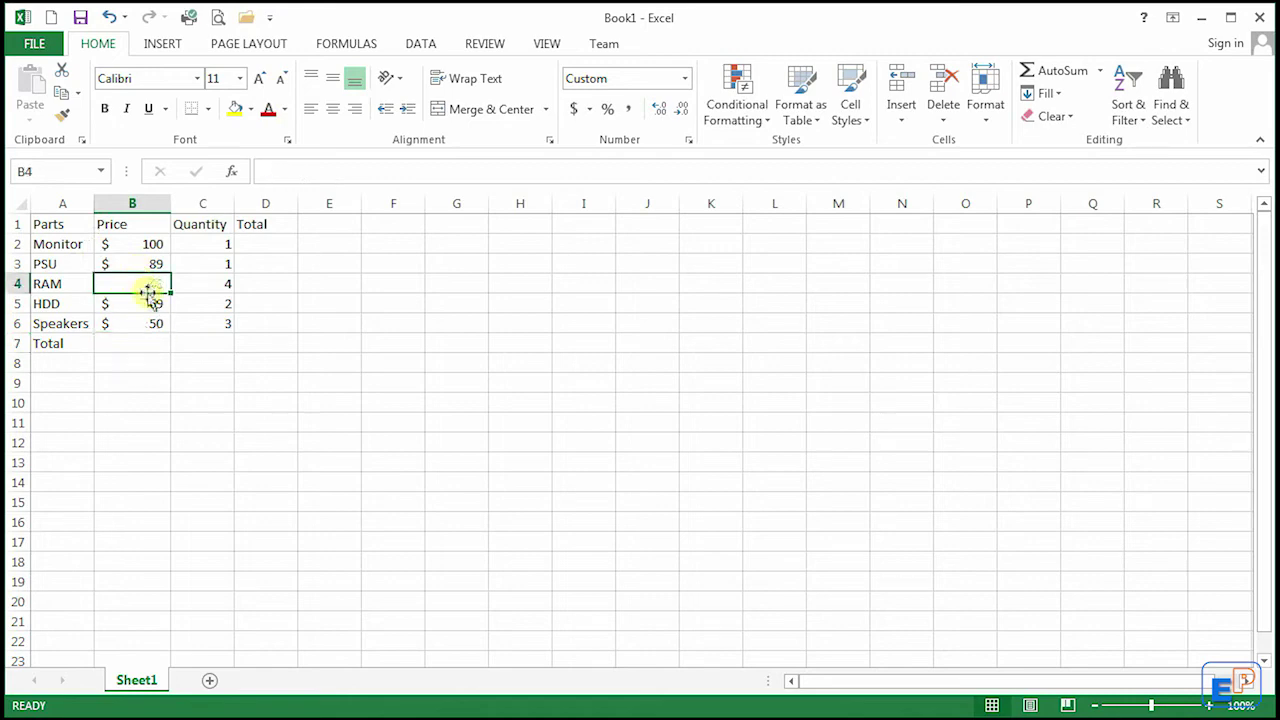
click(136, 343)
click(1062, 71)
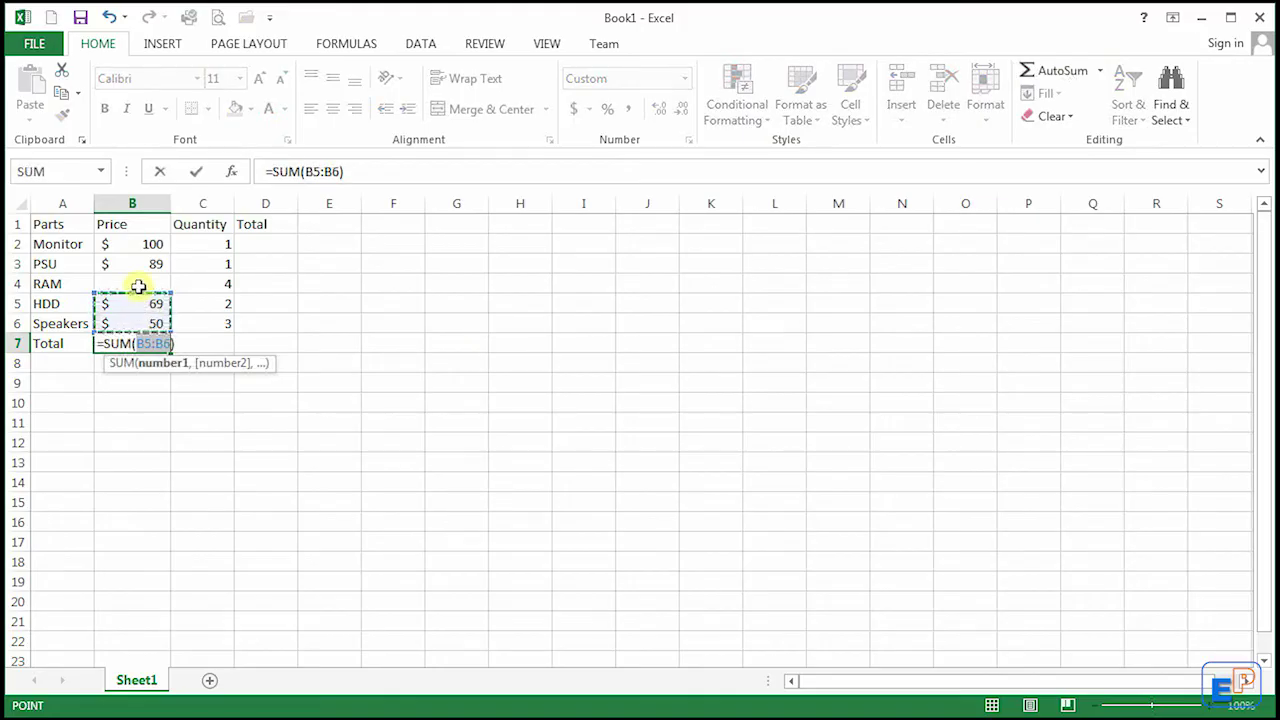
key(Return)
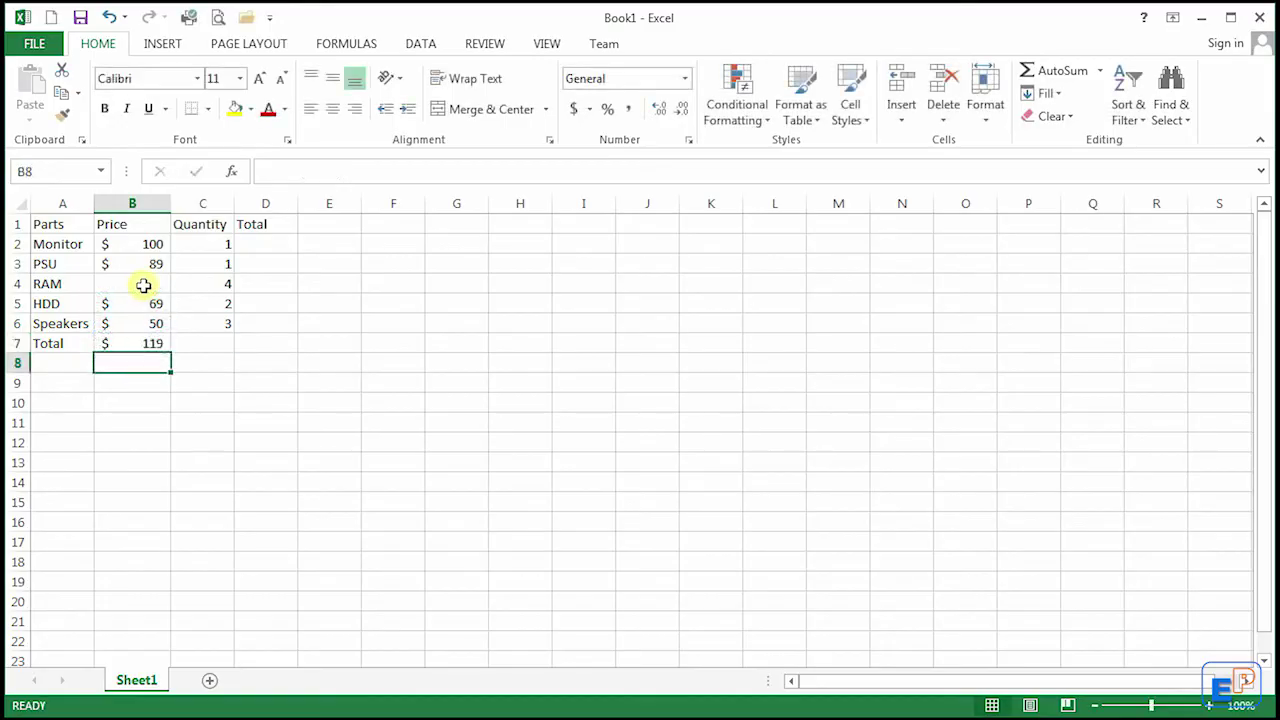
- Correct the B7 sum range to B2:B6 in the formula bar
click(151, 344)
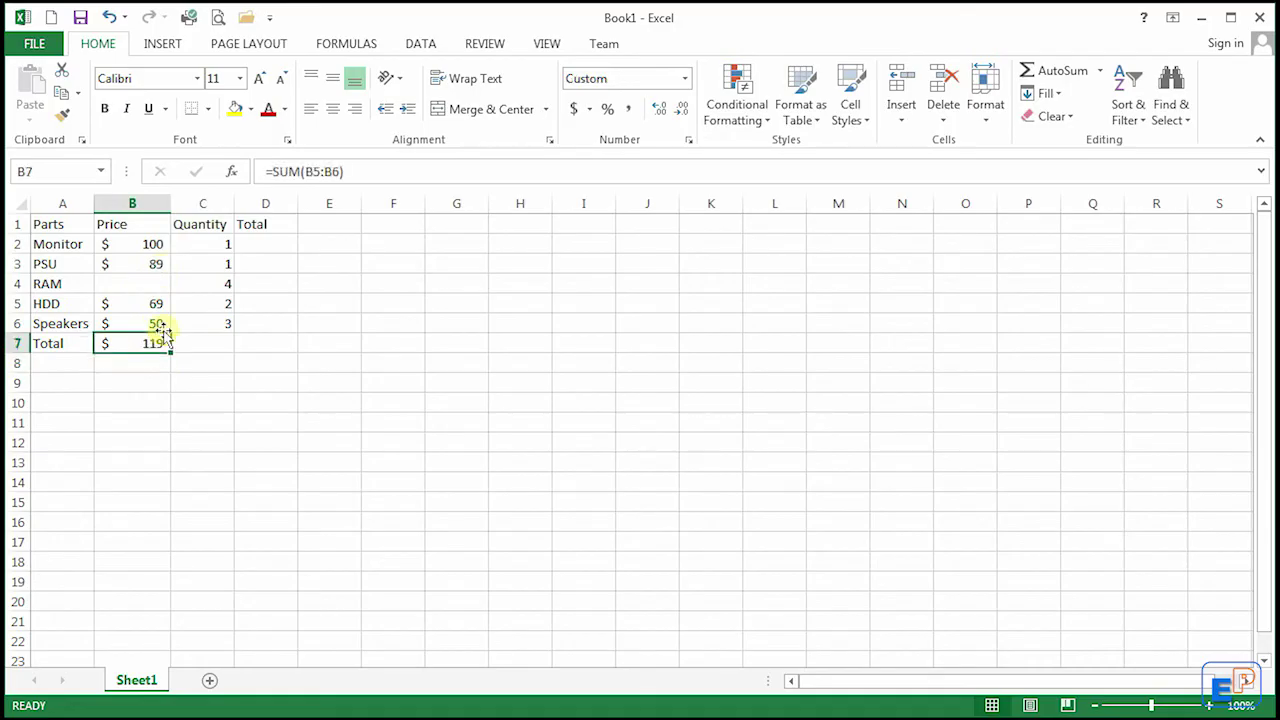
click(315, 173)
key(BackSpace)
text(2)
key(Return)
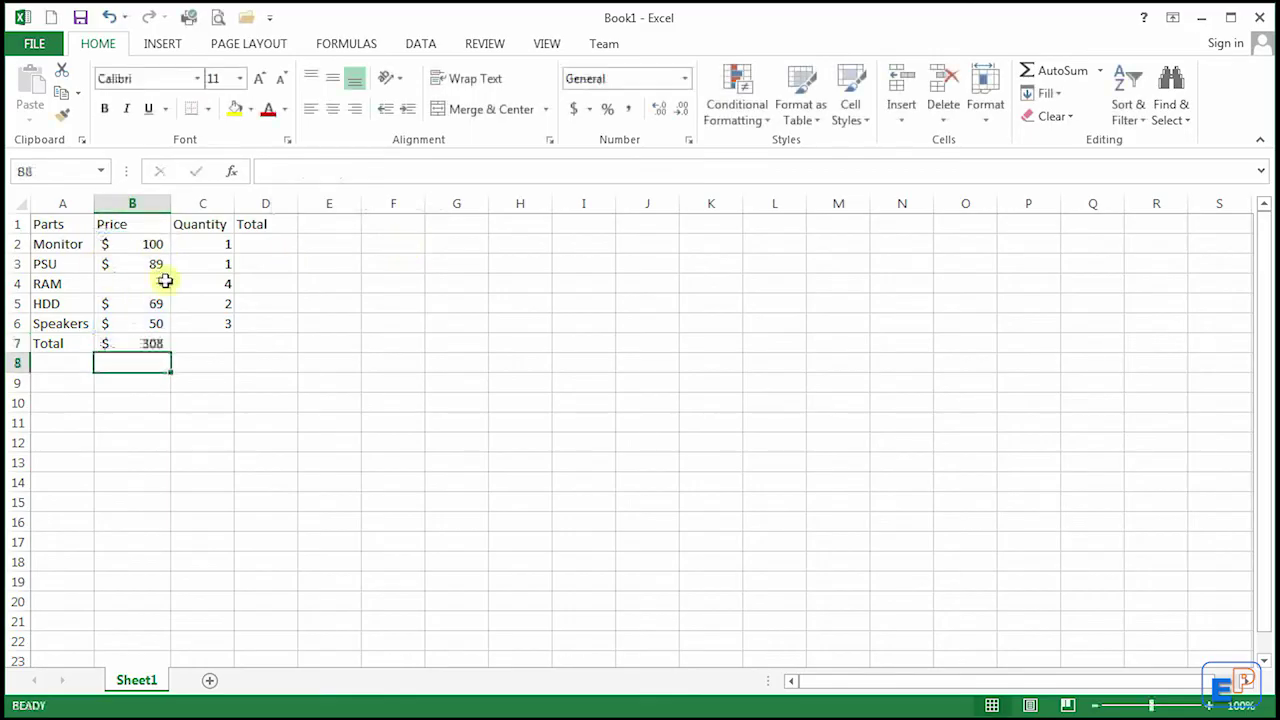
- Re-enter 40 as the RAM price in B4
click(150, 340)
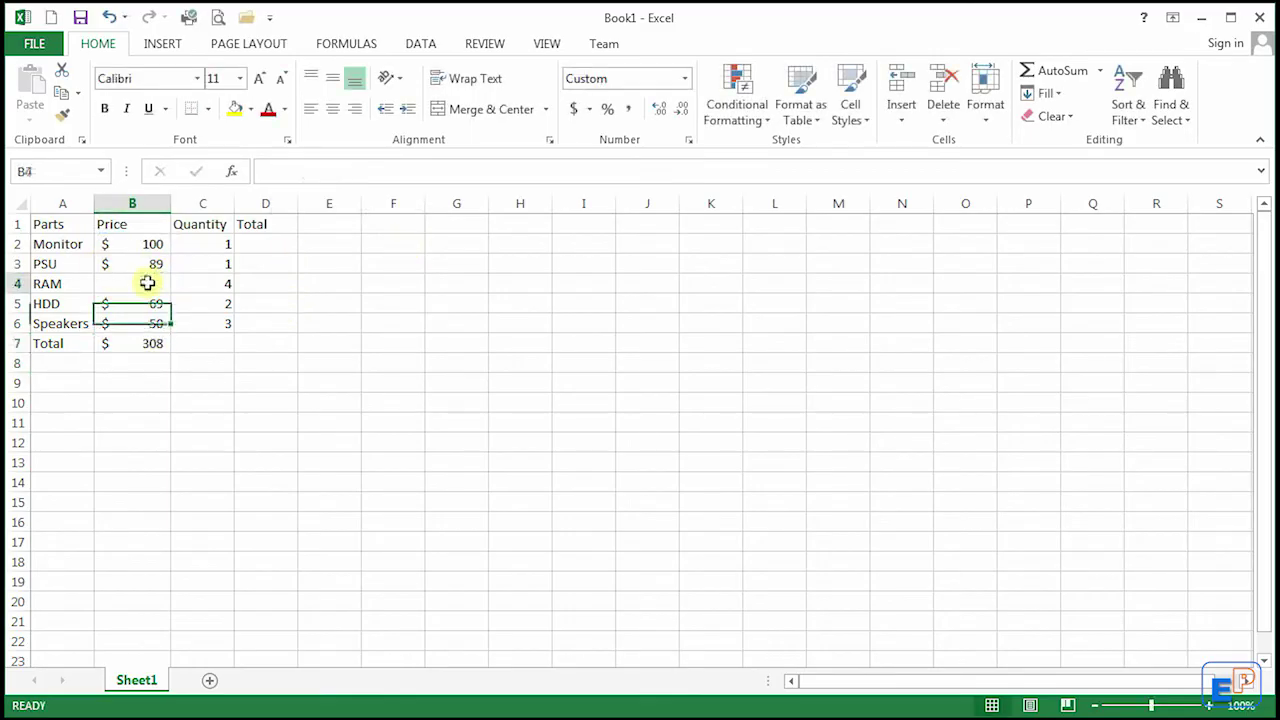
text(40)
key(Return)
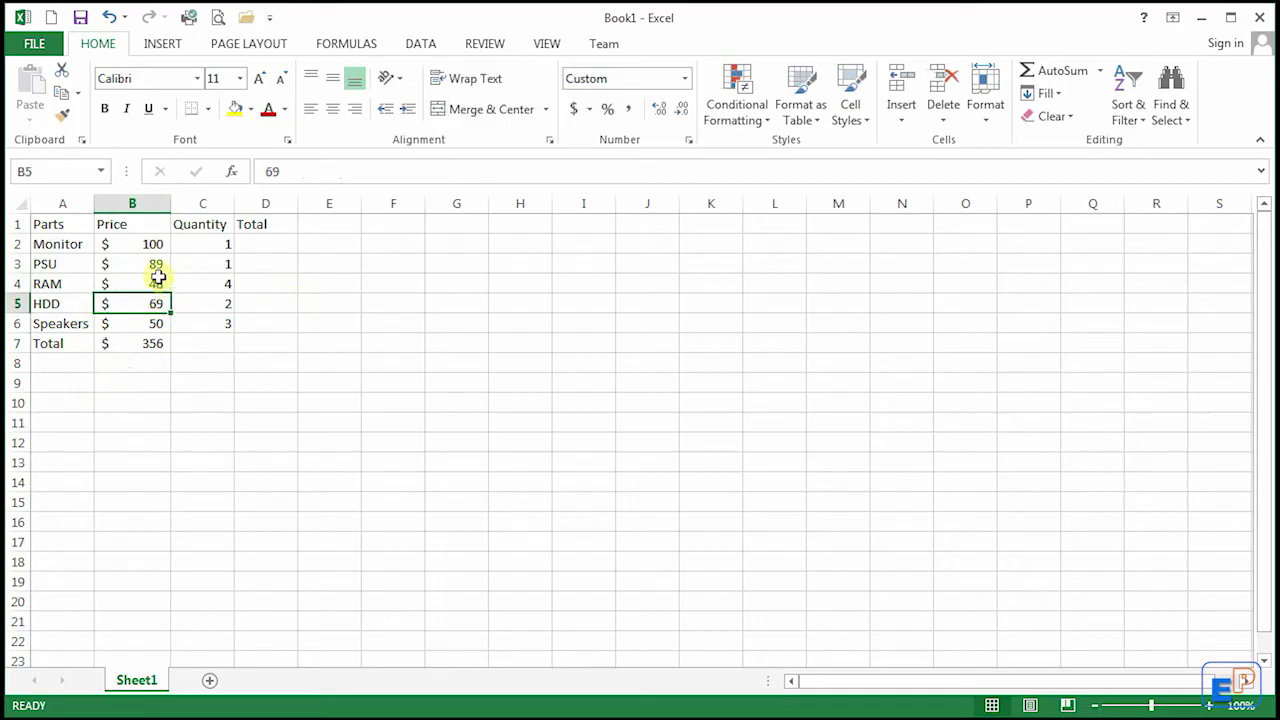
click(158, 281)
text(40)
key(Return)
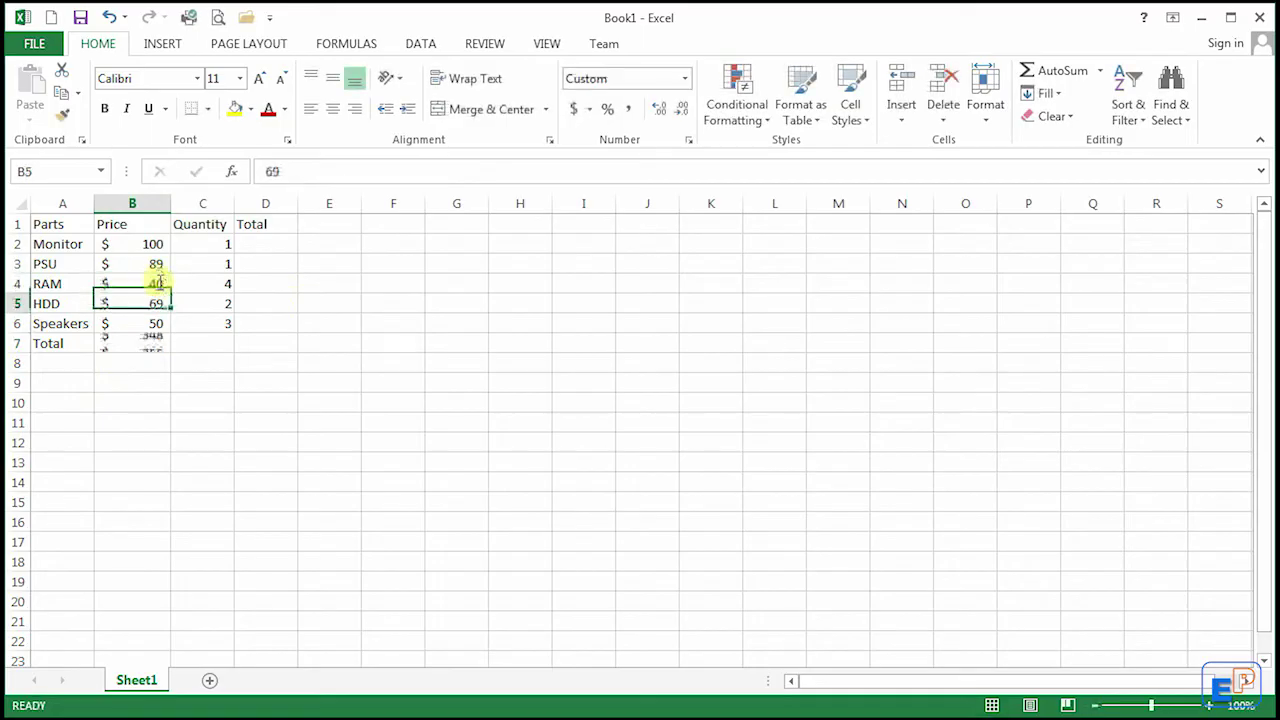
click(260, 241)
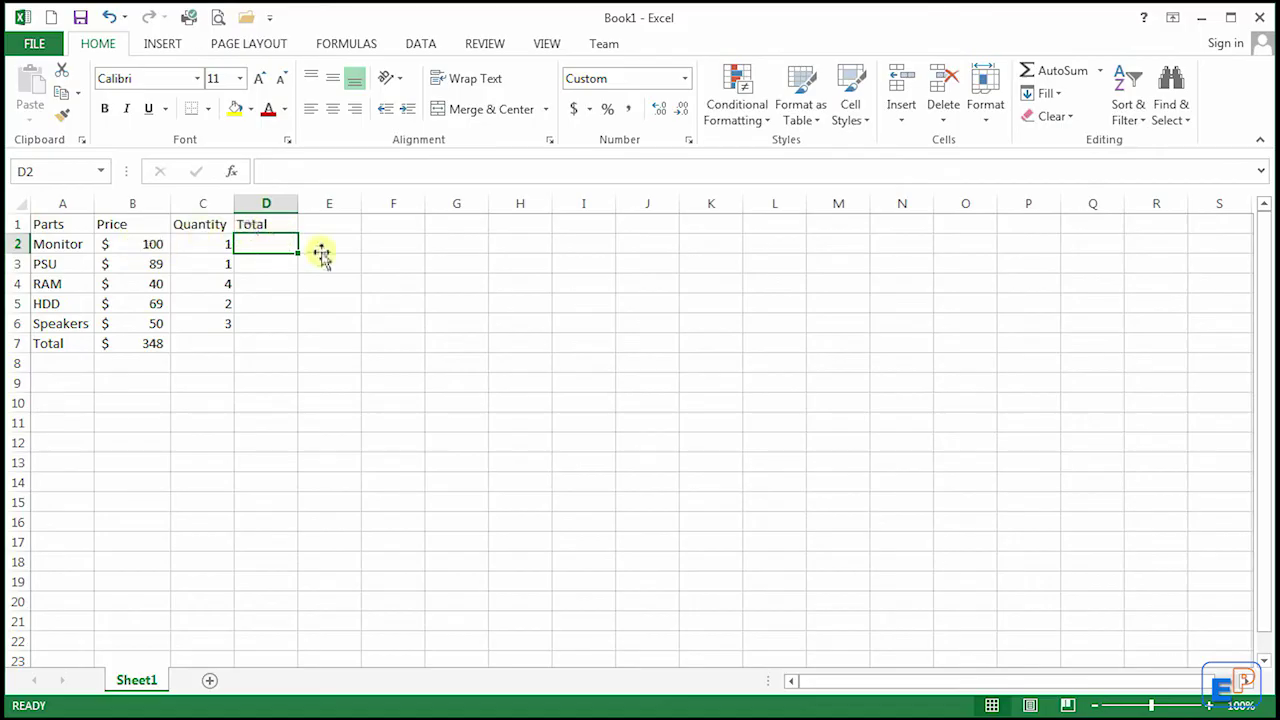
- Enter =B2*C2 in D2 and fill down to D6: 100, 89, 160, 138, 150
text(=)
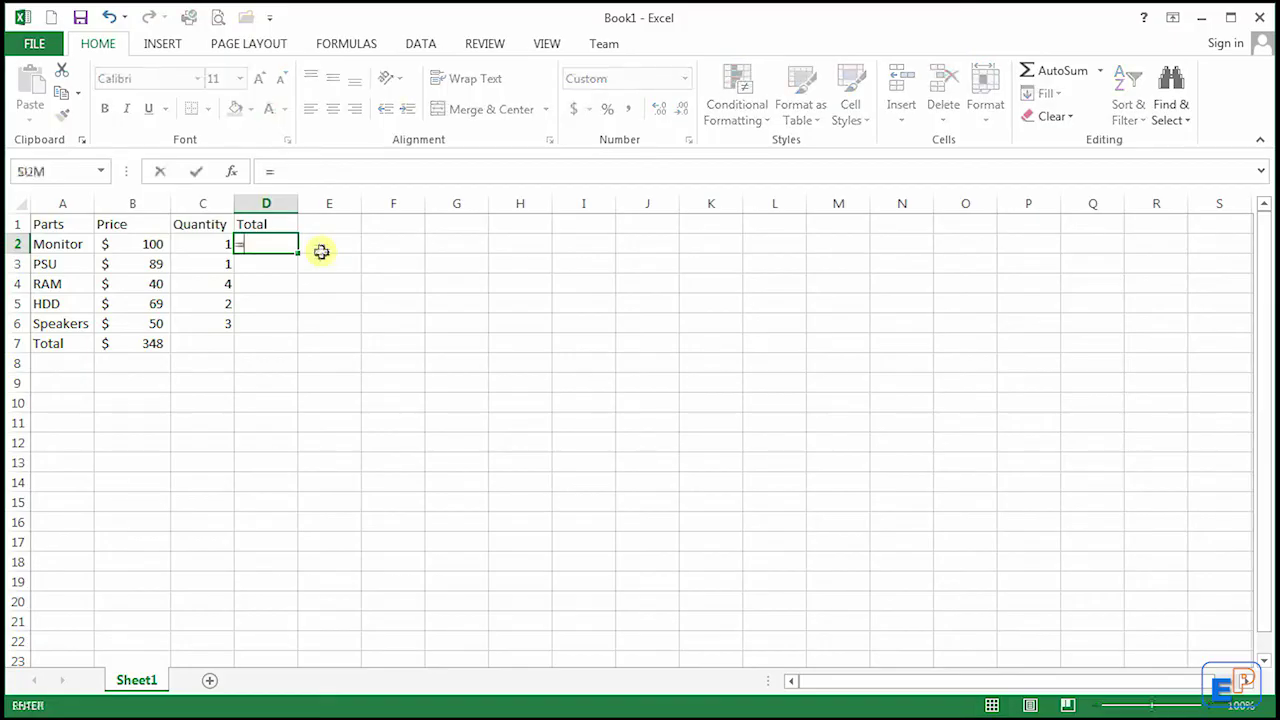
click(162, 249)
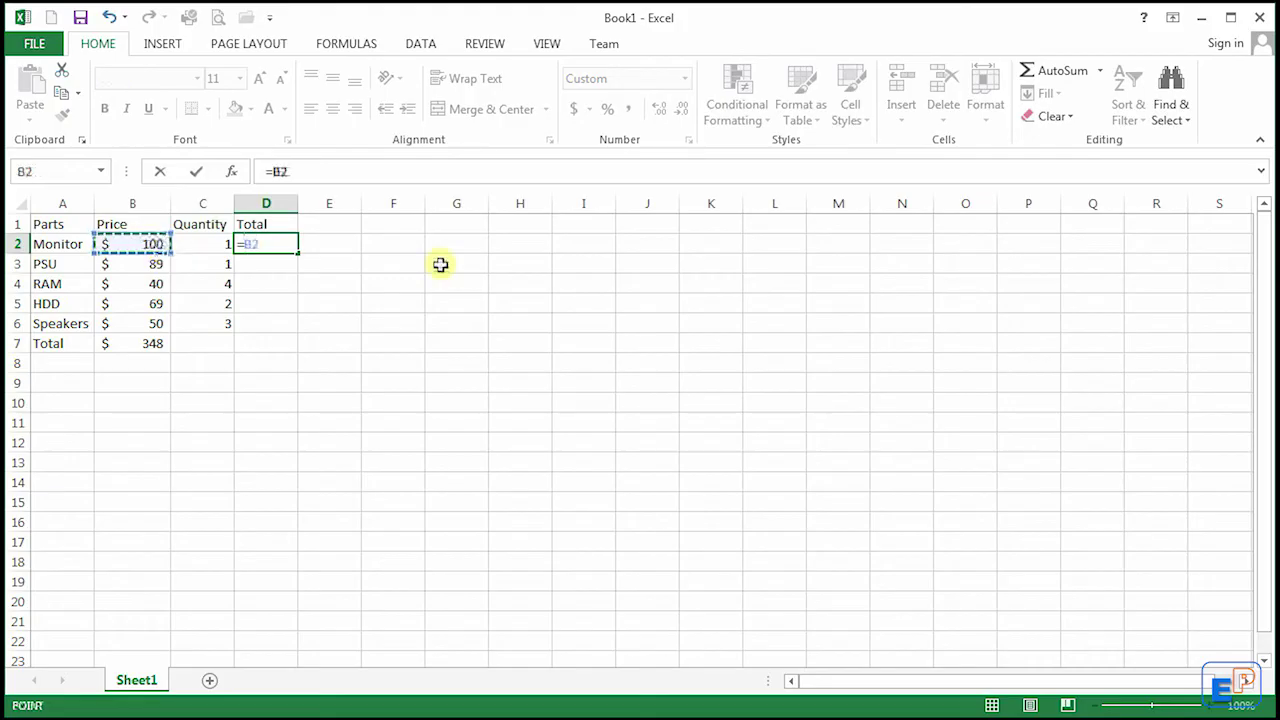
text(*)
click(188, 244)
key(Return)
key(Up)
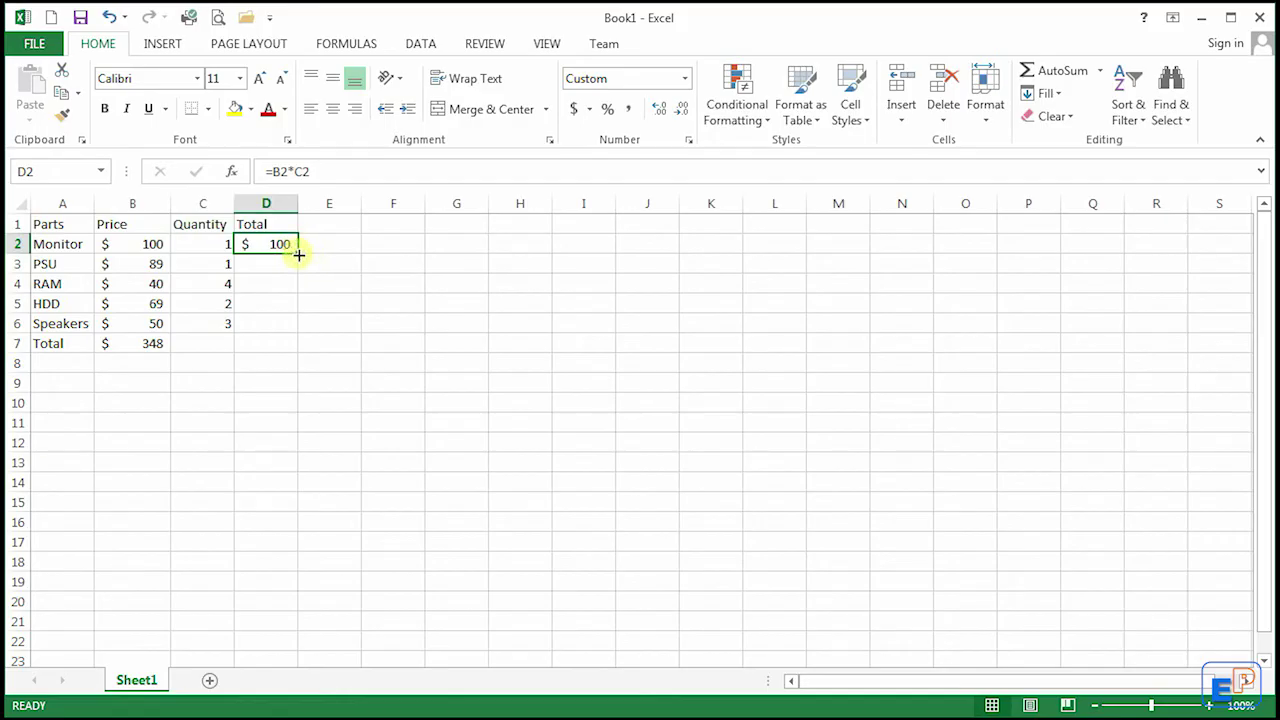
double_click(298, 255)
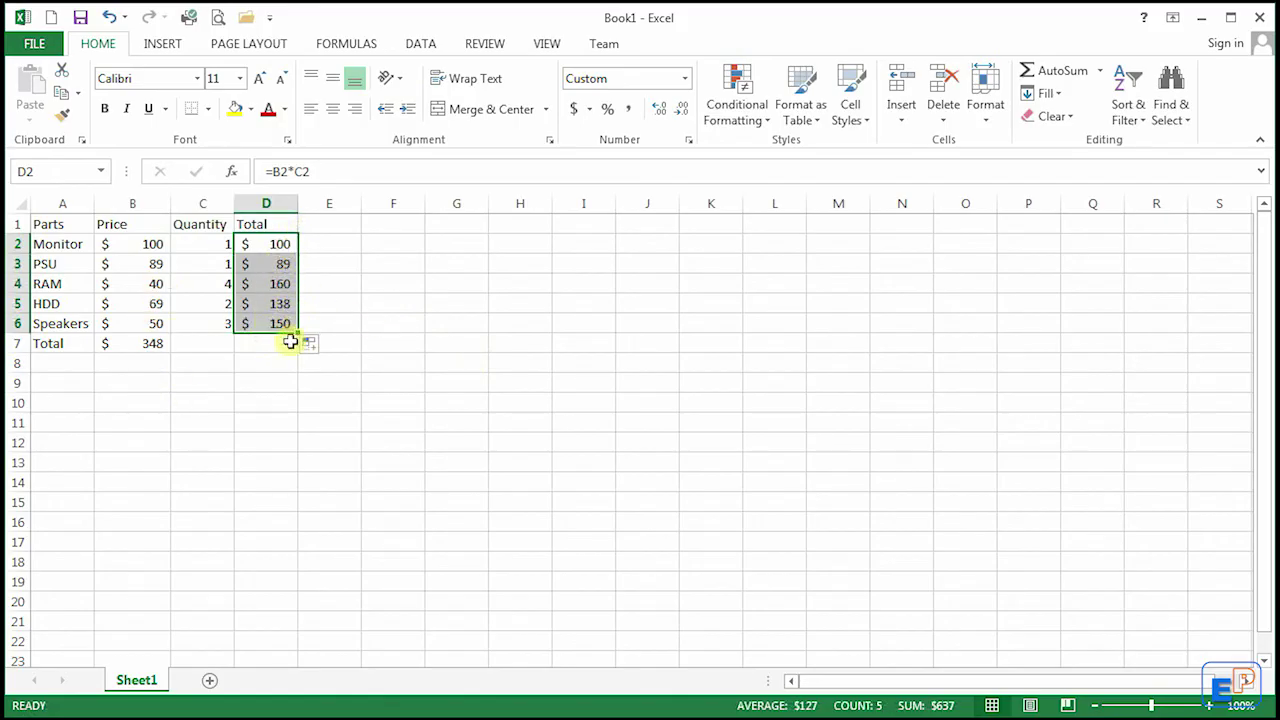
click(278, 267)
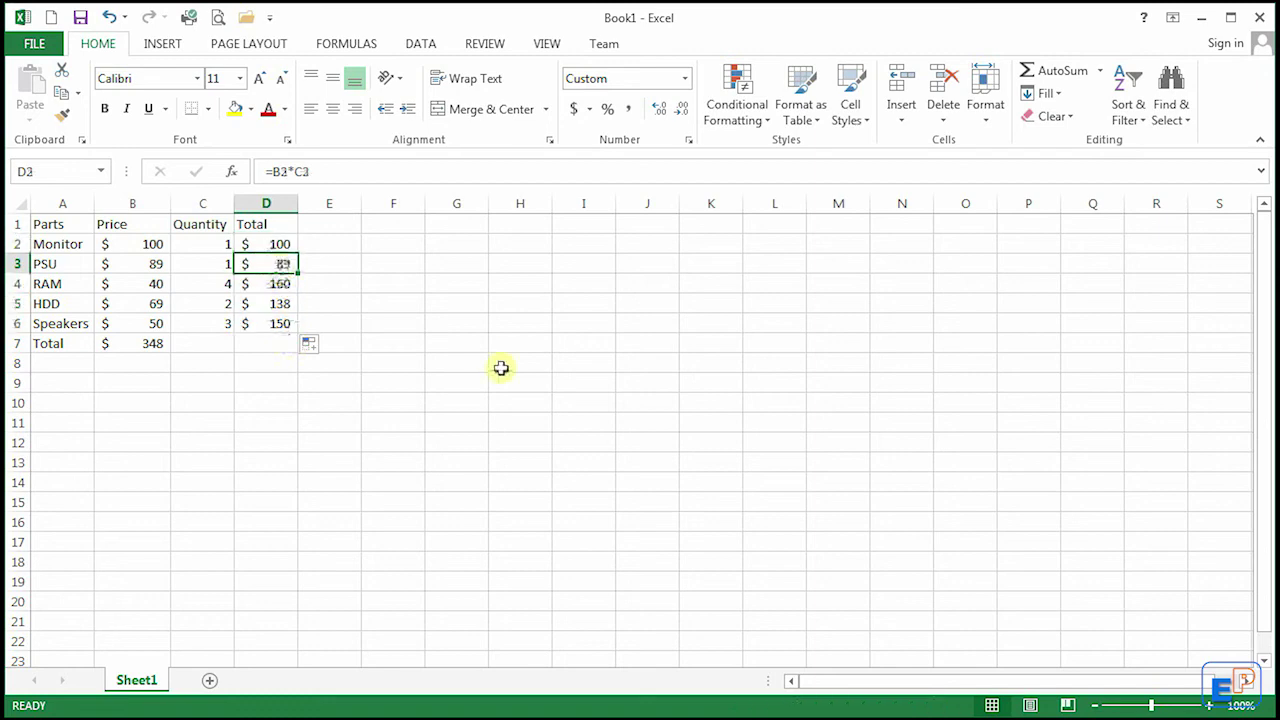
click(264, 344)
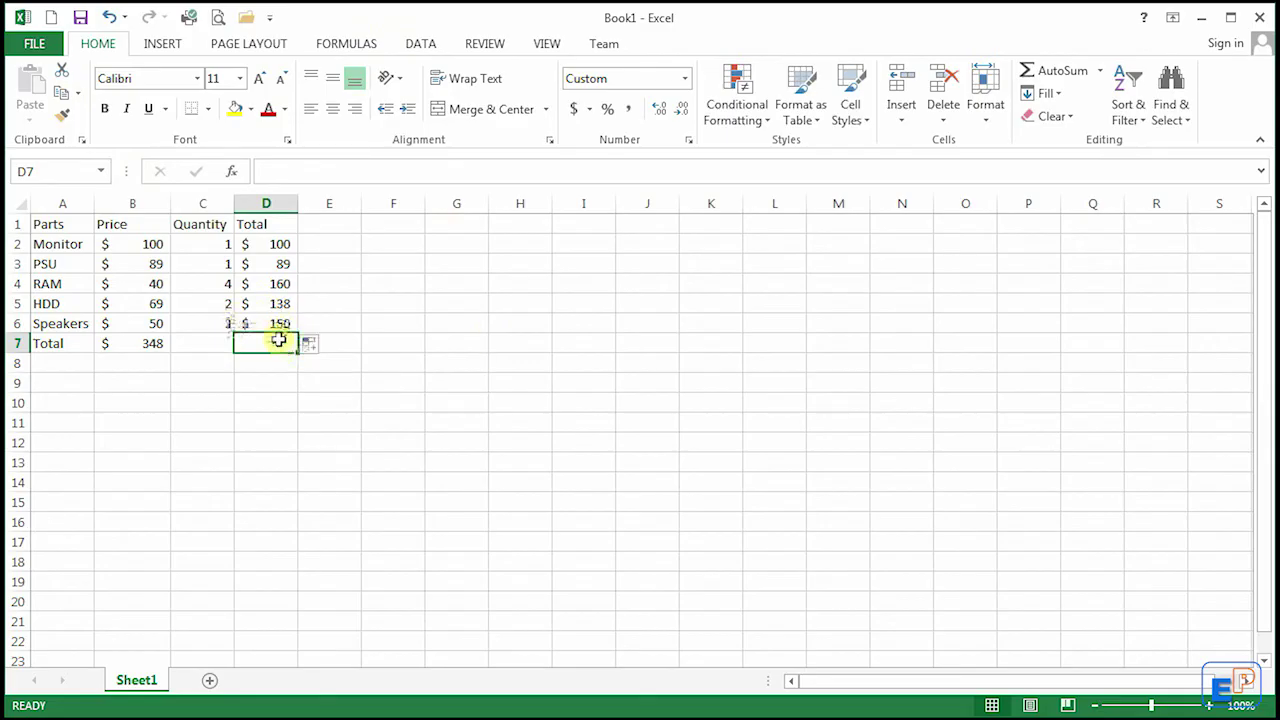
- AutoSum the line totals into D7 as =SUM(D2:D6), showing $637
click(1057, 72)
key(Return)
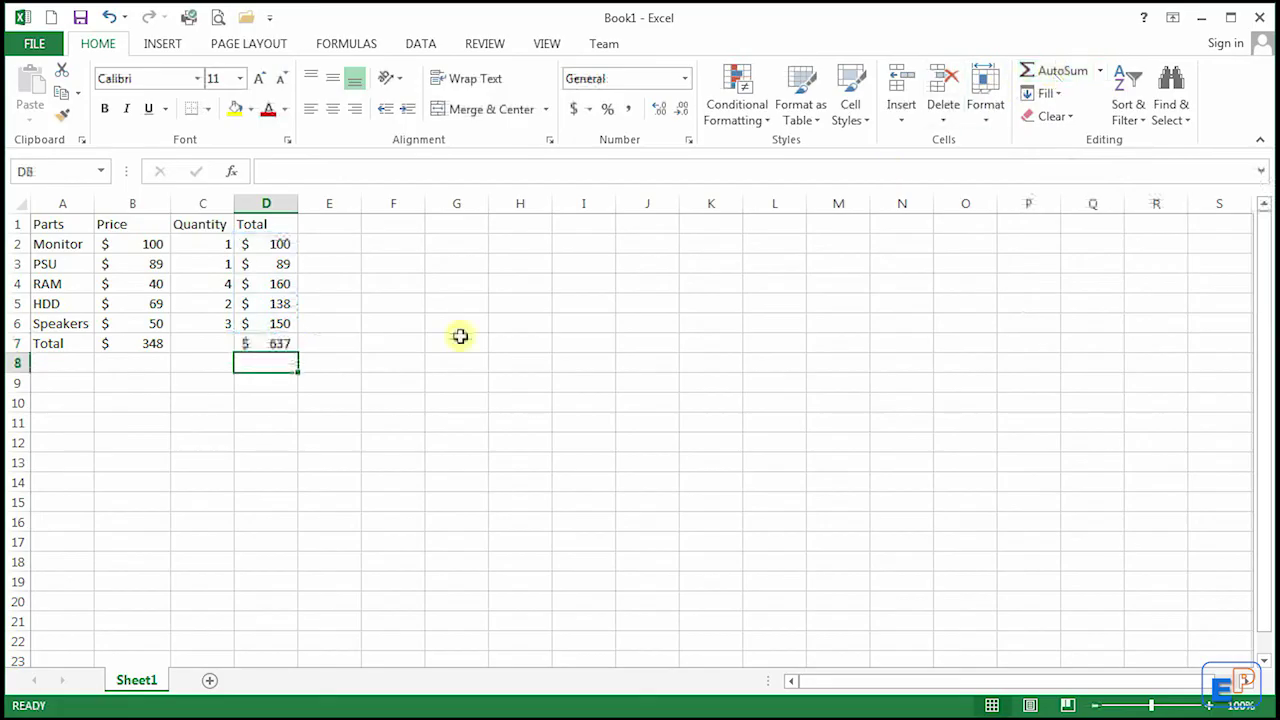
click(278, 343)
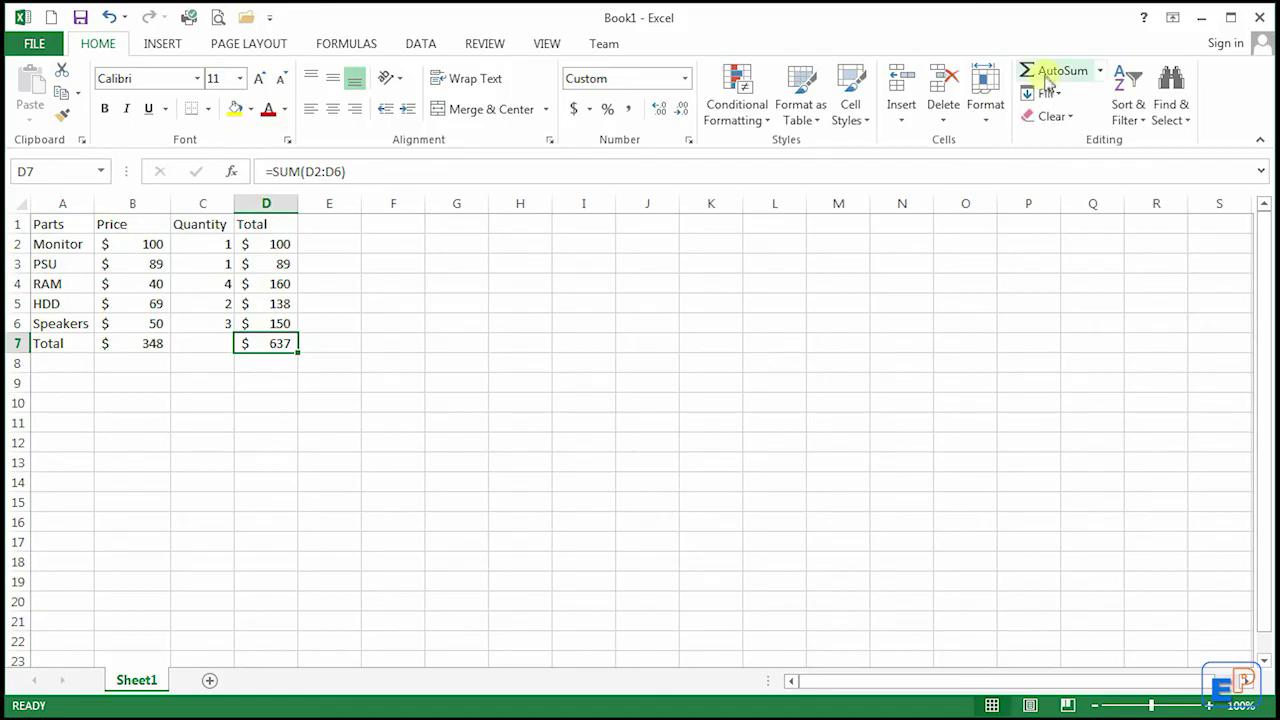
click(1100, 71)
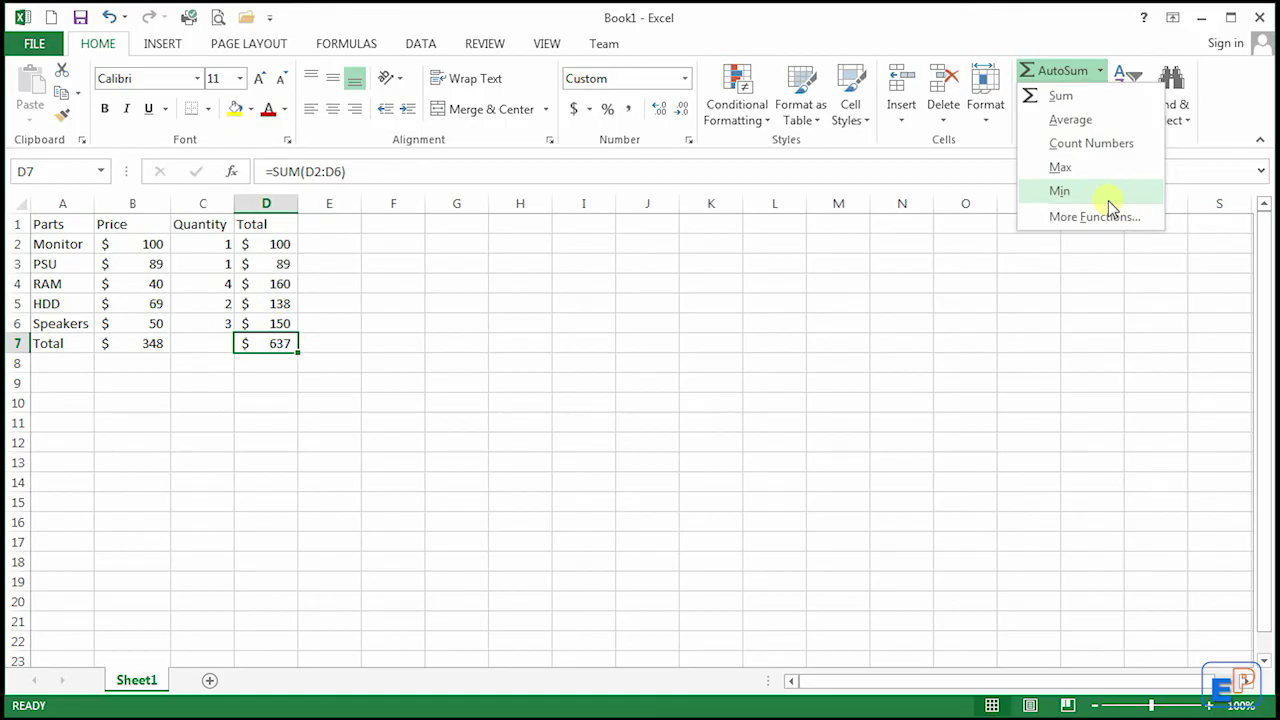
click(1017, 28)
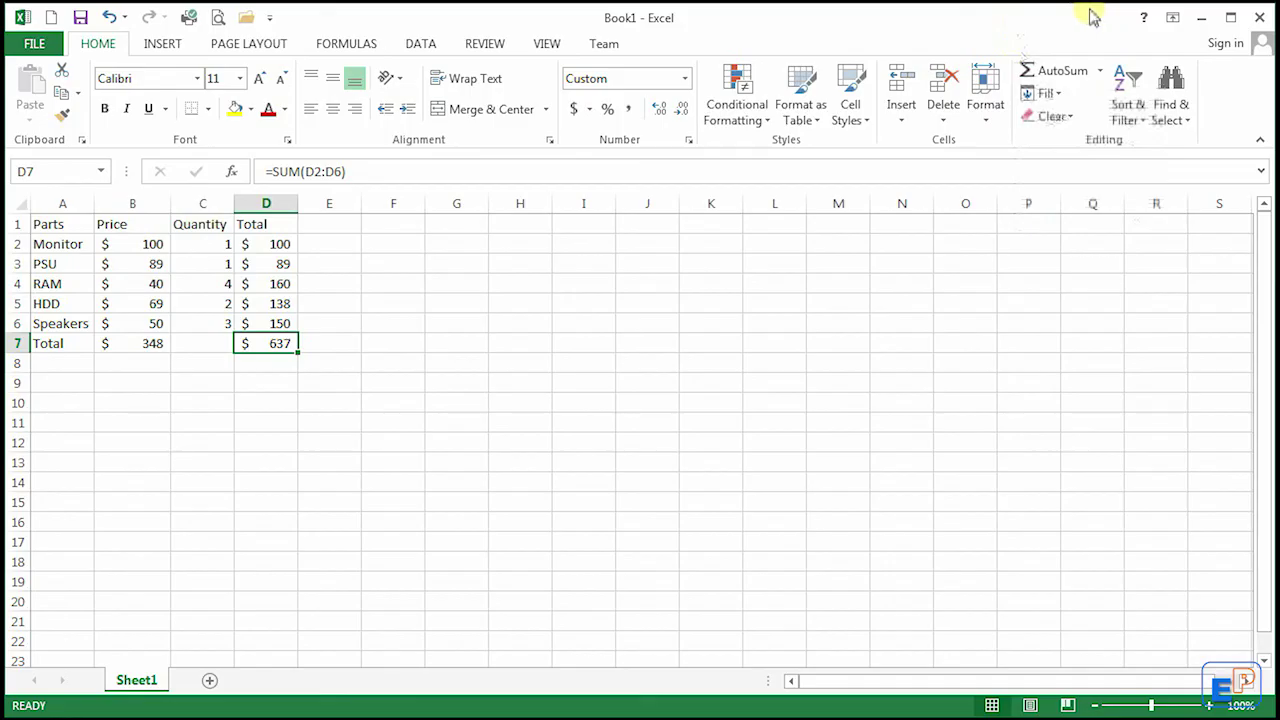